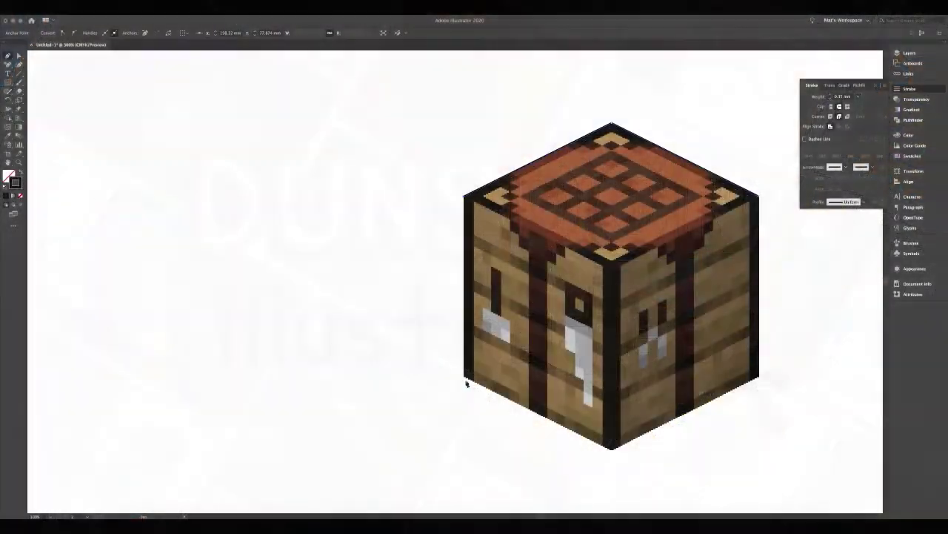
Move the crafting-table reference image aside so the outline cube shows next to it
drag(611, 285, 613, 451)
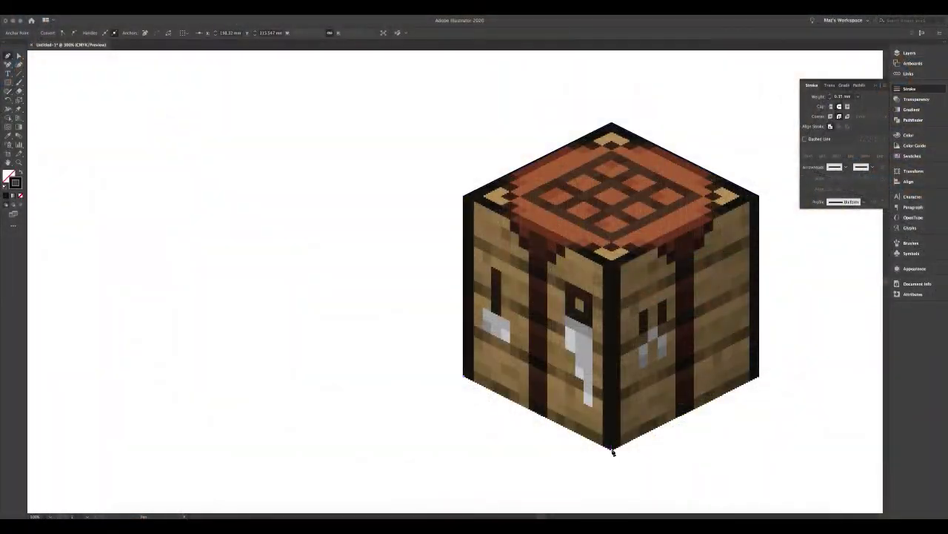
key(v)
click(629, 445)
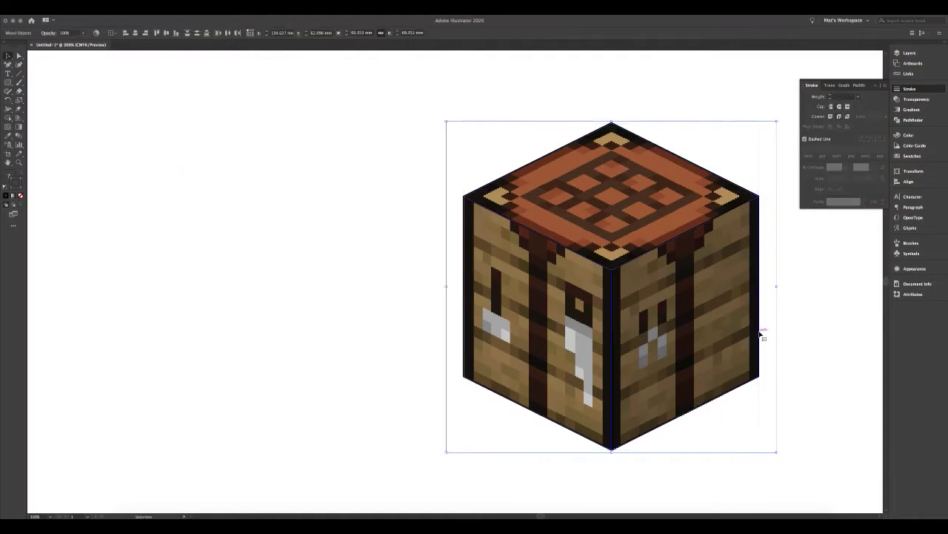
drag(763, 330, 384, 329)
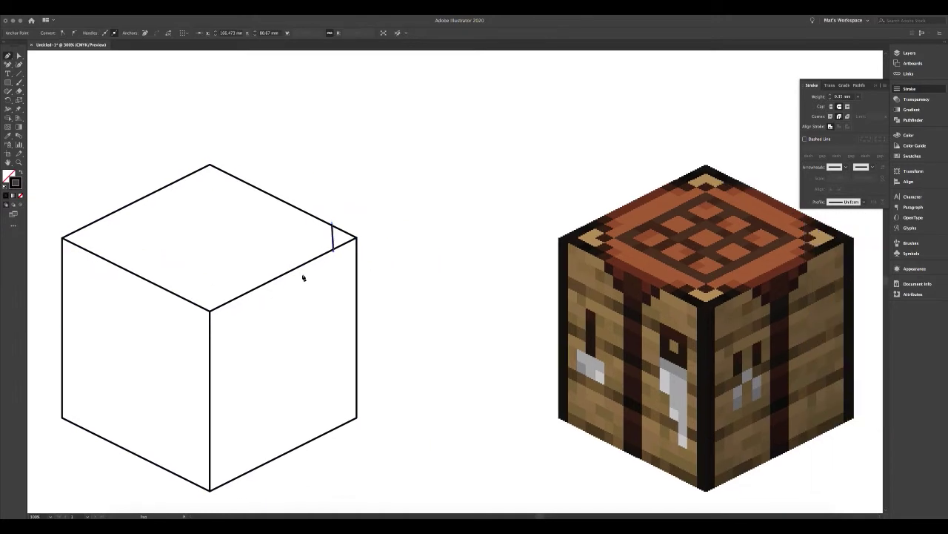
Reflect a copy of the zigzag overhang edge onto the cube's left side
click(327, 253)
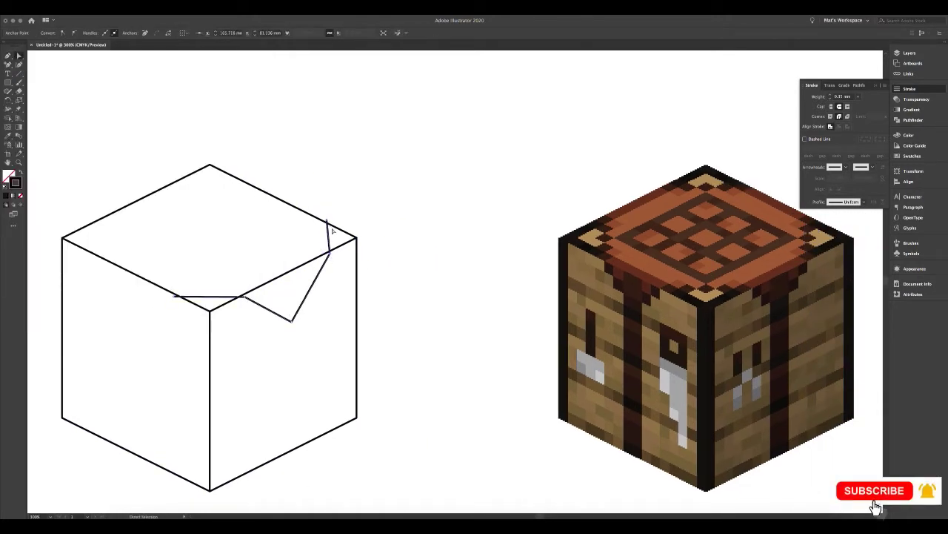
right_click(329, 277)
click(481, 389)
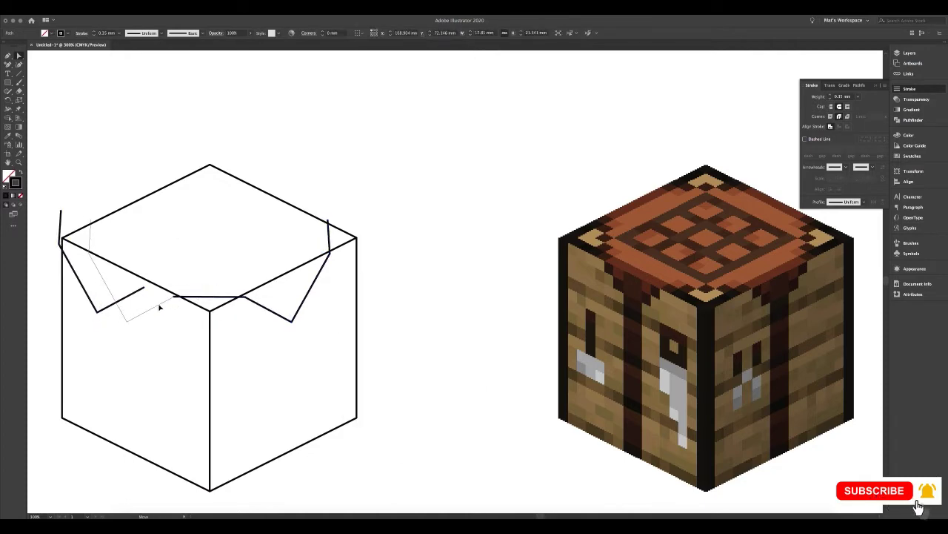
drag(159, 306, 174, 297)
key(ctrl+minus)
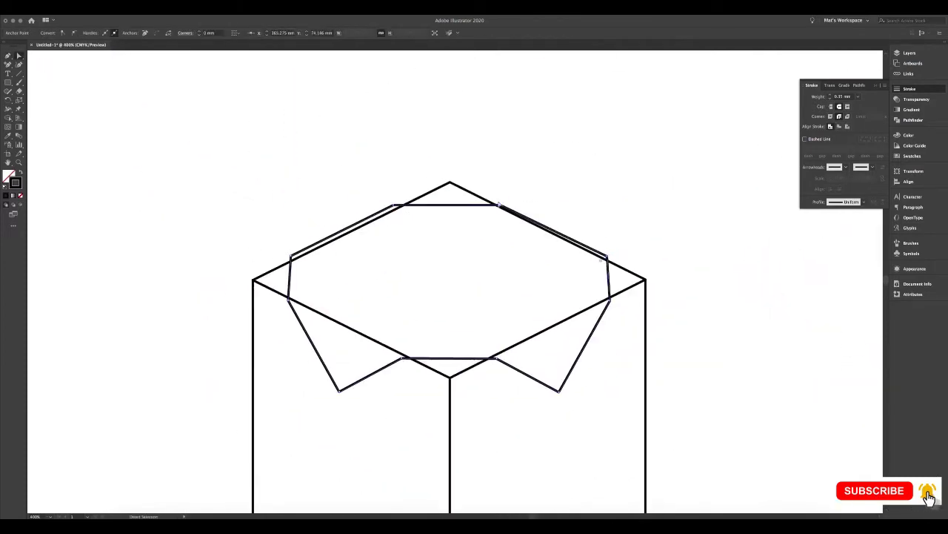
Draw the first square of the top grid with the Rectangle tool
key(ctrl+equal)
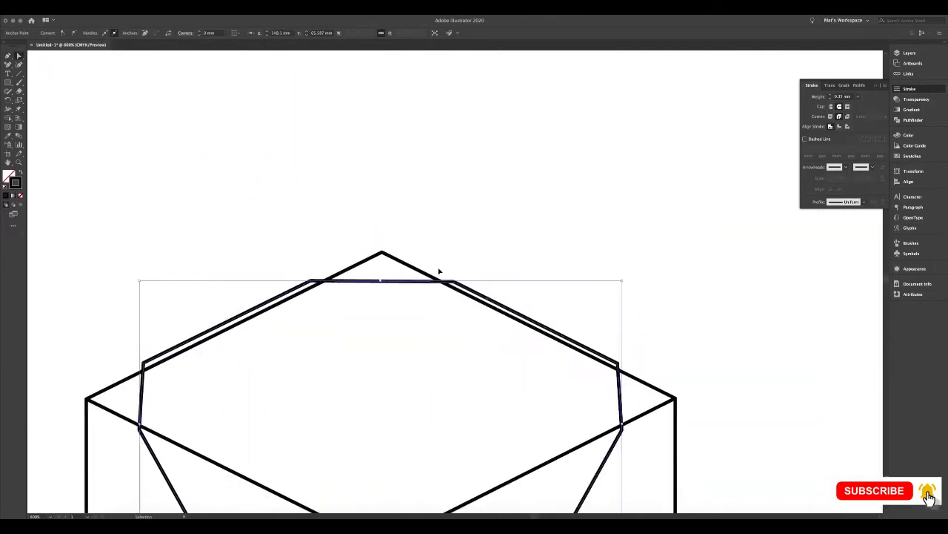
scroll(546, 326, left, 5)
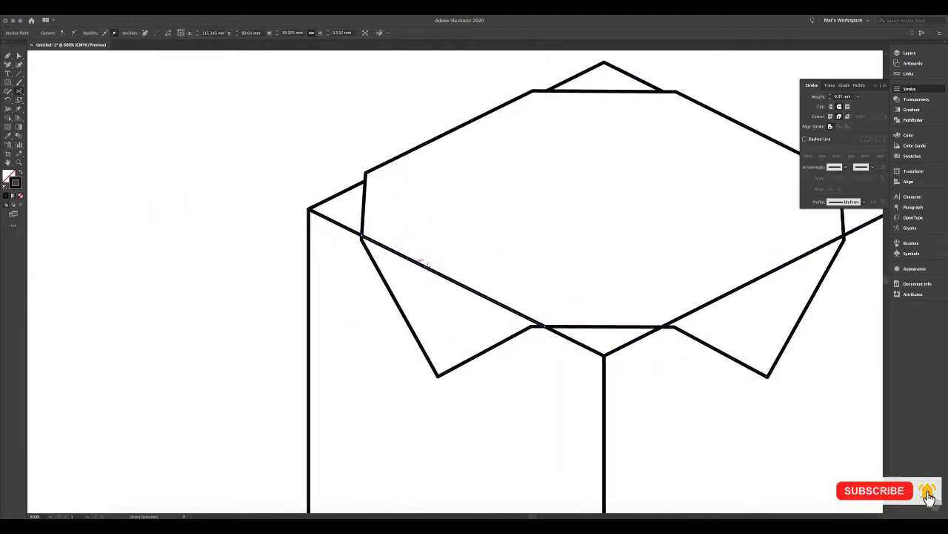
scroll(546, 326, right, 5)
key(ctrl+minus)
key(ctrl+minus)
key(ctrl+minus)
key(m)
drag(453, 110, 481, 138)
Repeat the squares into a 3×3 grid and give it thick black strokes
key(Right)
key(Right)
drag(422, 108, 563, 216)
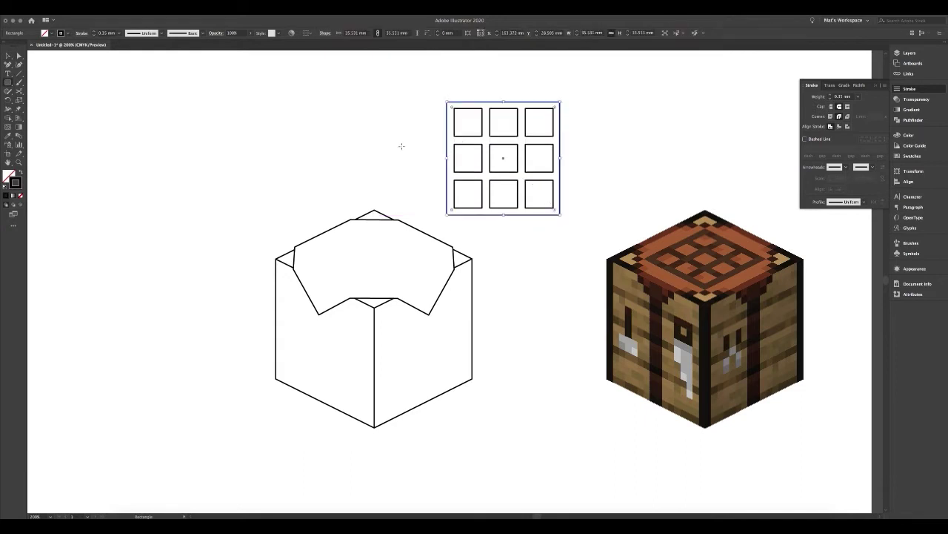
click(852, 85)
Rotate the grid 45° and fit it onto the cube's top face
drag(504, 158, 326, 127)
drag(381, 183, 326, 198)
mouse_move(301, 42)
mouse_down()
mouse_move(375, 147)
mouse_move(368, 413)
mouse_up()
key(ctrl+plus)
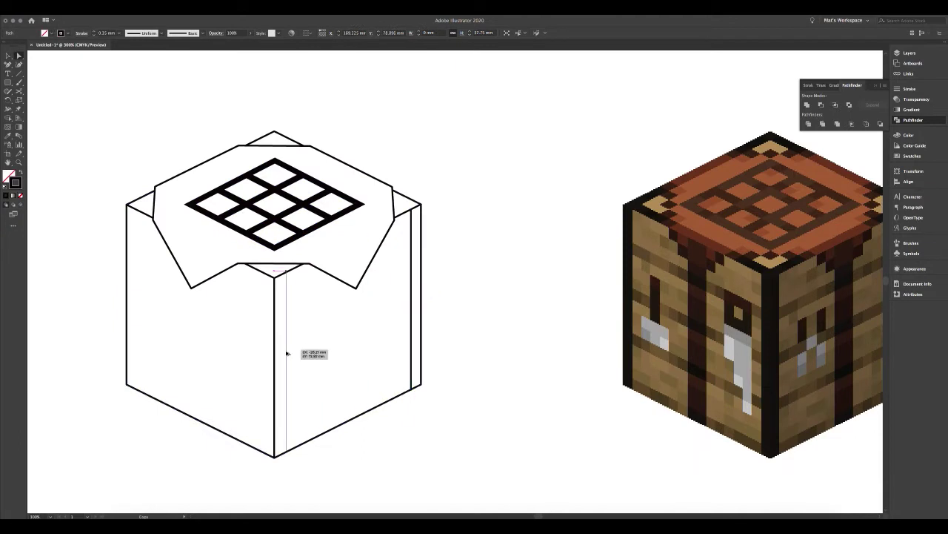
scroll(411, 323, up, 5)
Build thin posts with small cube caps at the front and right corners
click(381, 258)
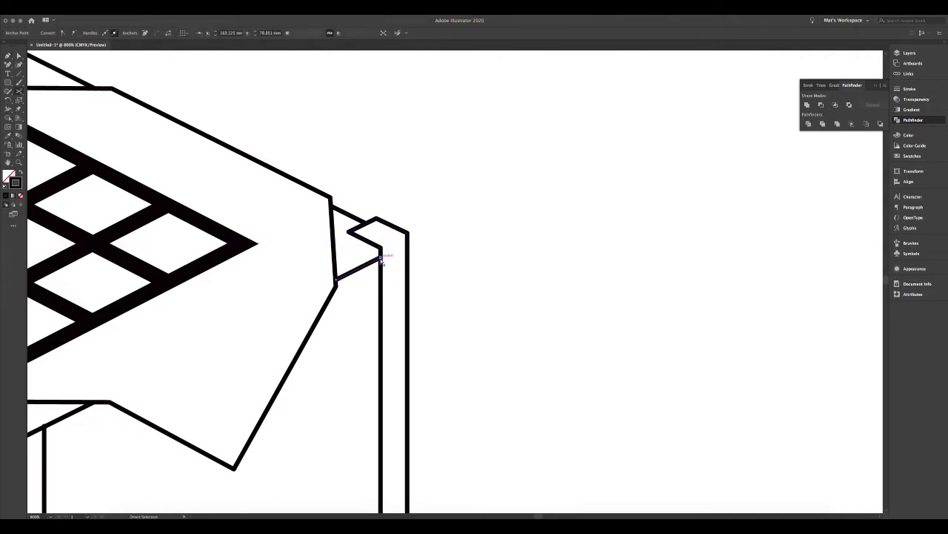
key(ctrl+z)
key(ctrl+z)
key(ctrl+z)
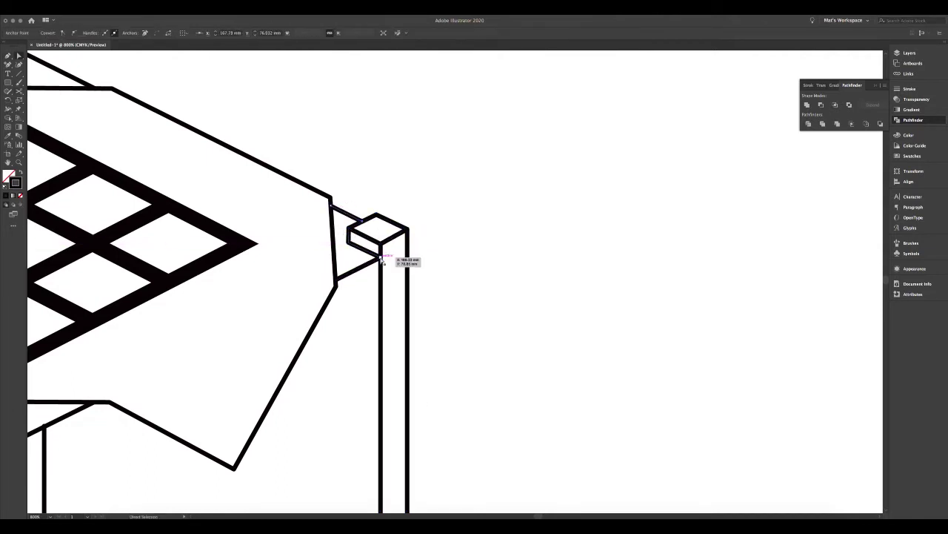
scroll(385, 261, down, 10)
key(ctrl+minus)
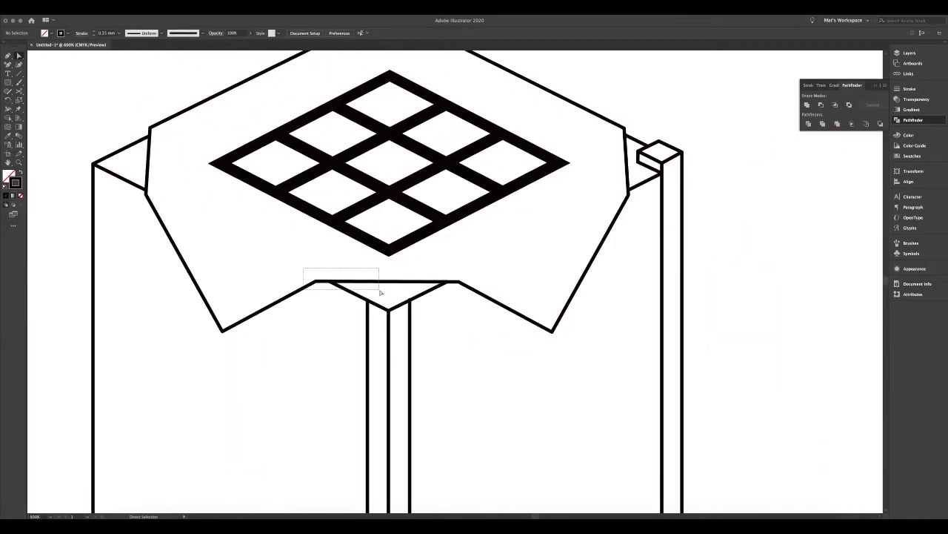
key(ctrl+plus)
click(455, 305)
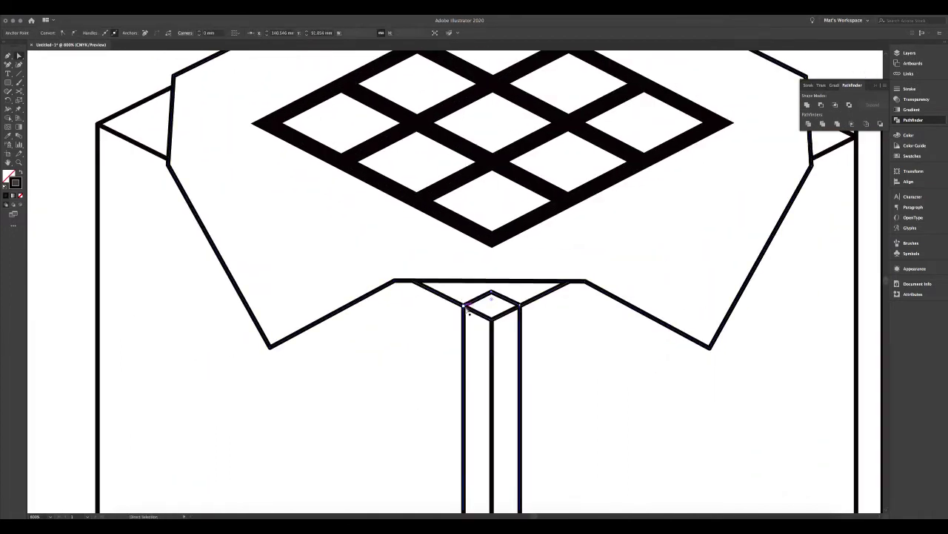
key(ctrl+plus)
key(ctrl+plus)
drag(427, 282, 428, 285)
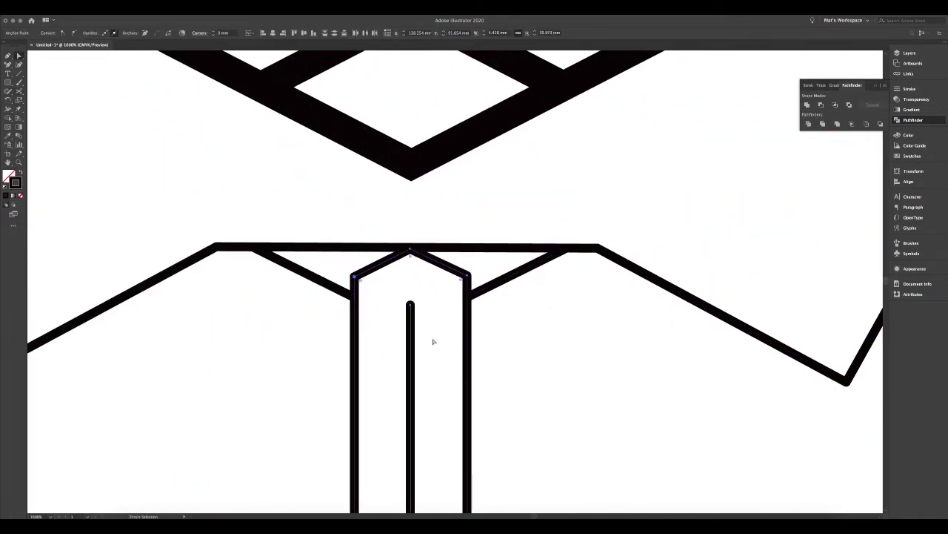
Adjust the overhang's lower-left and right corner points
key(ctrl+minus)
key(ctrl+minus)
key(ctrl+minus)
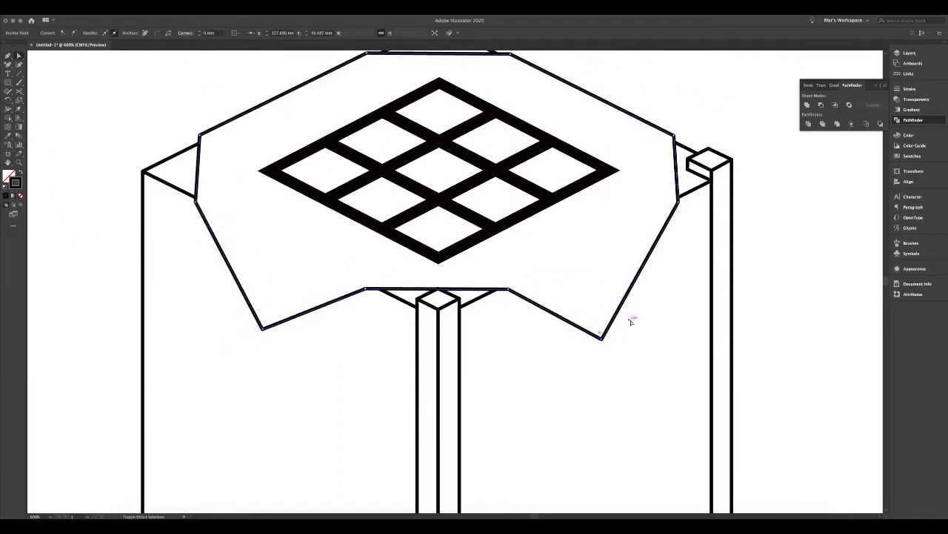
drag(261, 328, 271, 338)
drag(509, 292, 512, 286)
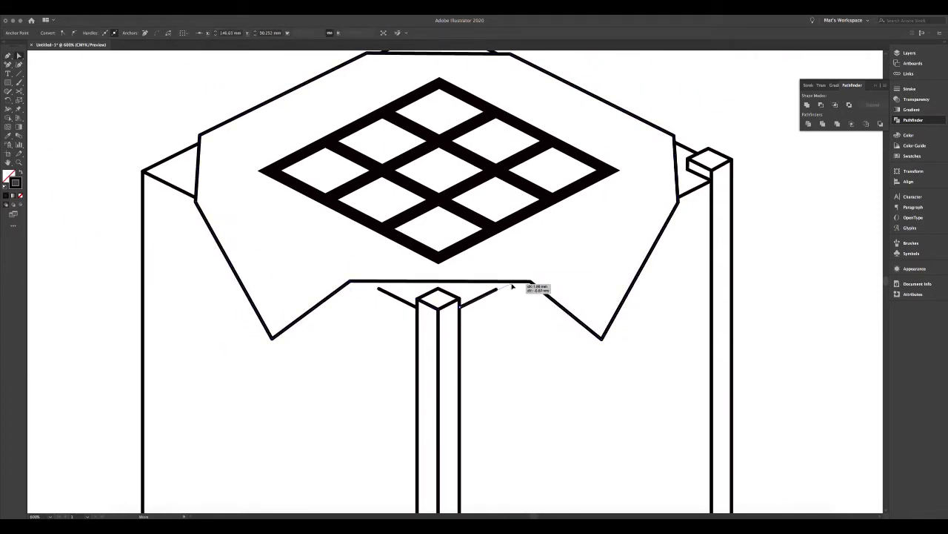
key(ctrl+minus)
key(ctrl+minus)
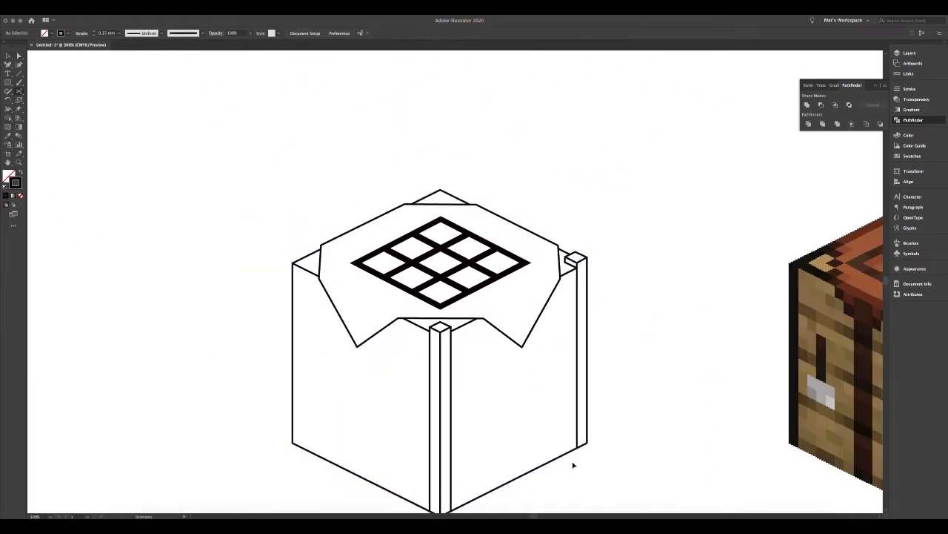
Deselect everything and zoom around to inspect the corner posts
key(ctrl+plus)
key(ctrl+plus)
key(ctrl+plus)
key(ctrl+minus)
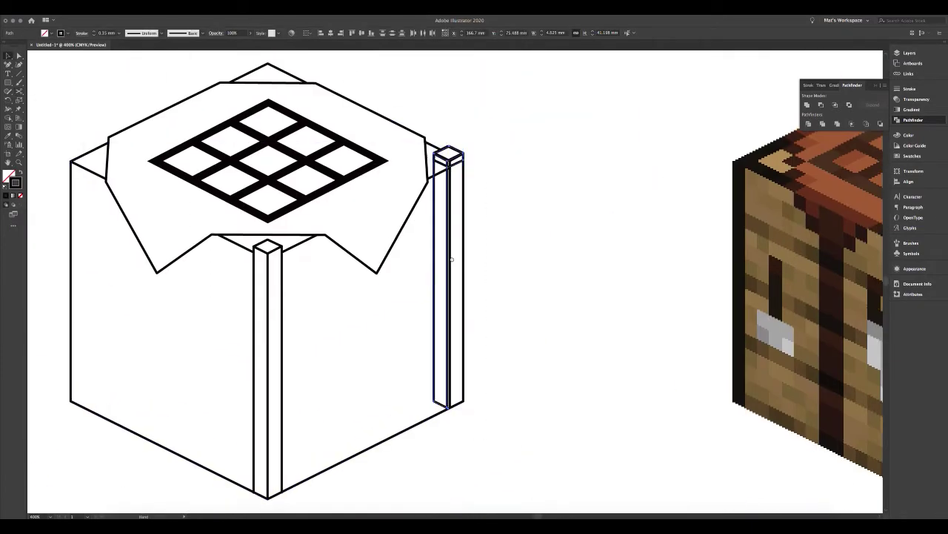
key(ctrl+plus)
click(171, 260)
key(ctrl+plus)
scroll(455, 281, down, 5)
scroll(455, 282, up, 5)
key(ctrl+minus)
key(ctrl+plus)
Copy the front post's cube cap onto the back top apex, snapping its anchors
click(410, 346)
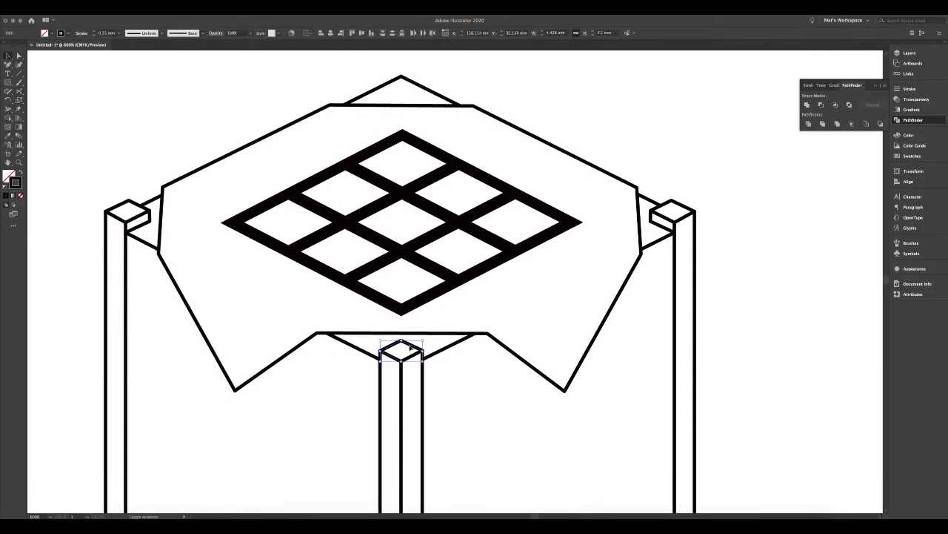
key(ctrl+minus)
key(ctrl+minus)
key(ctrl+minus)
drag(536, 262, 265, 89)
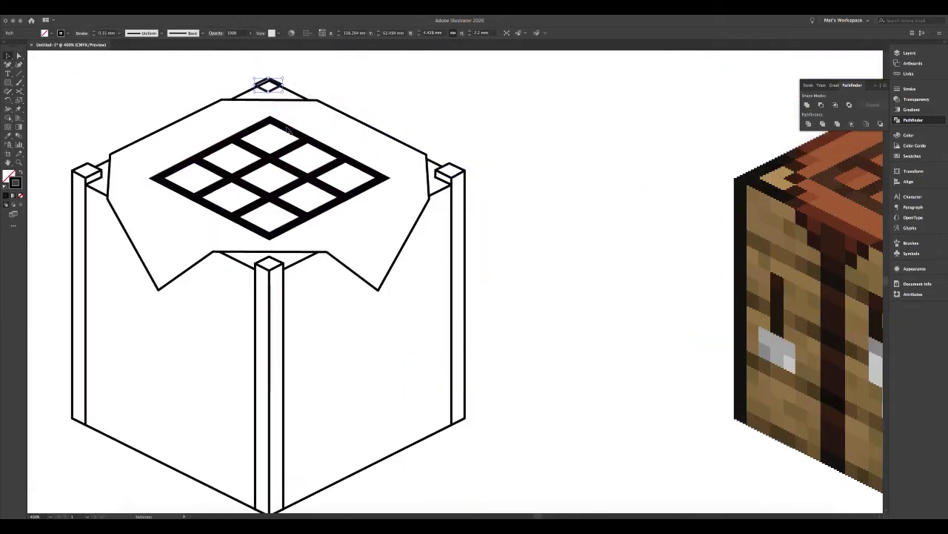
key(ctrl+plus)
key(ctrl+plus)
key(ctrl+plus)
drag(515, 302, 472, 324)
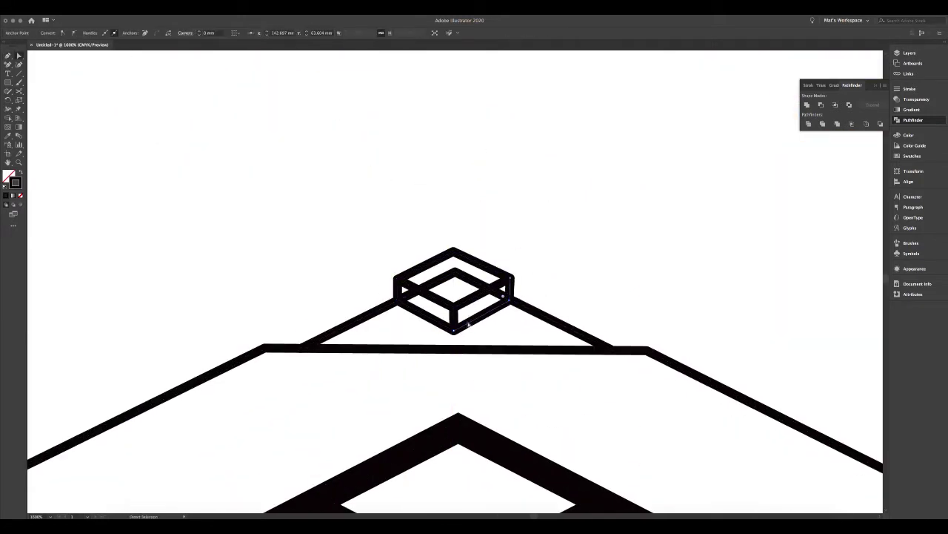
key(ctrl+shift+a)
Select the box's bottom-left anchor to start the left-corner post
key(ctrl+minus)
key(ctrl+minus)
key(ctrl+minus)
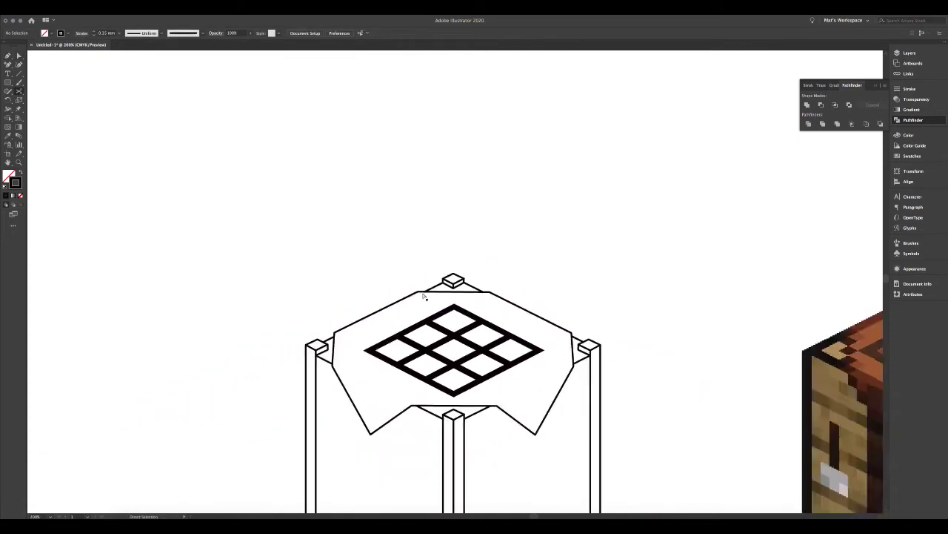
key(ctrl+minus)
key(ctrl+plus)
key(ctrl+plus)
key(a)
drag(285, 356, 342, 396)
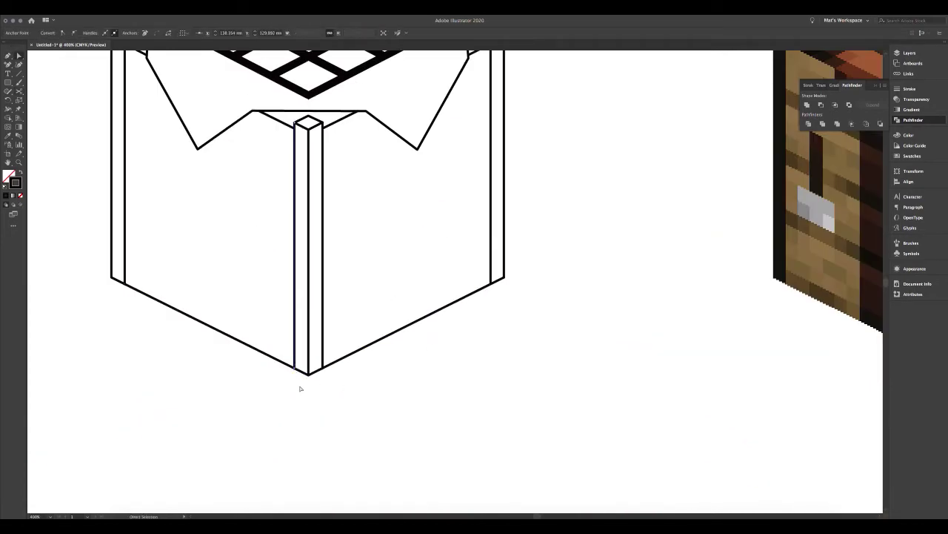
scroll(218, 406, up, 3)
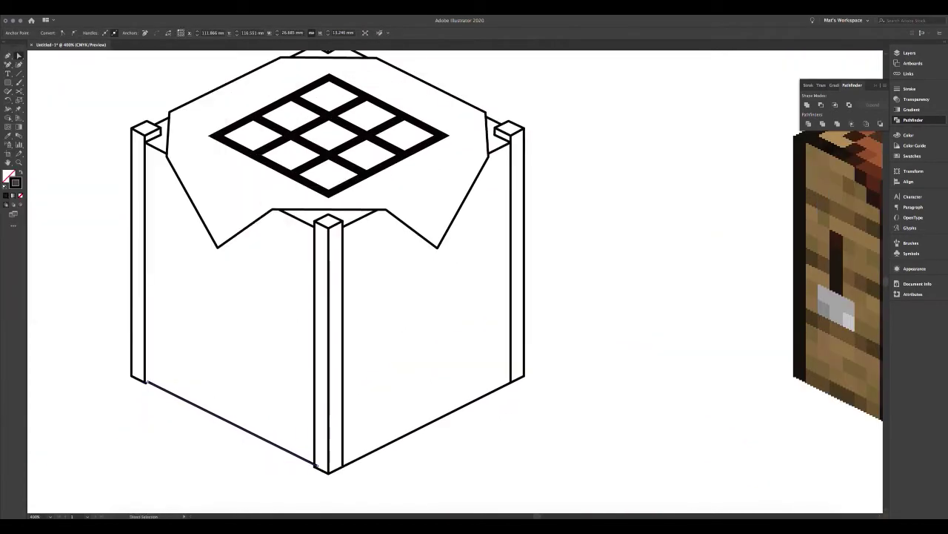
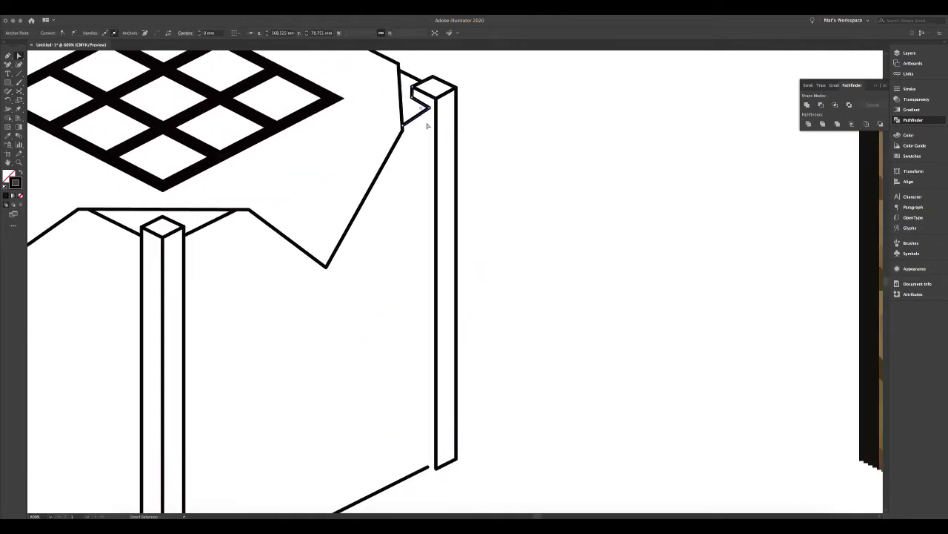
Reposition the thin line beside the corner post
click(415, 111)
scroll(393, 96, left, 10)
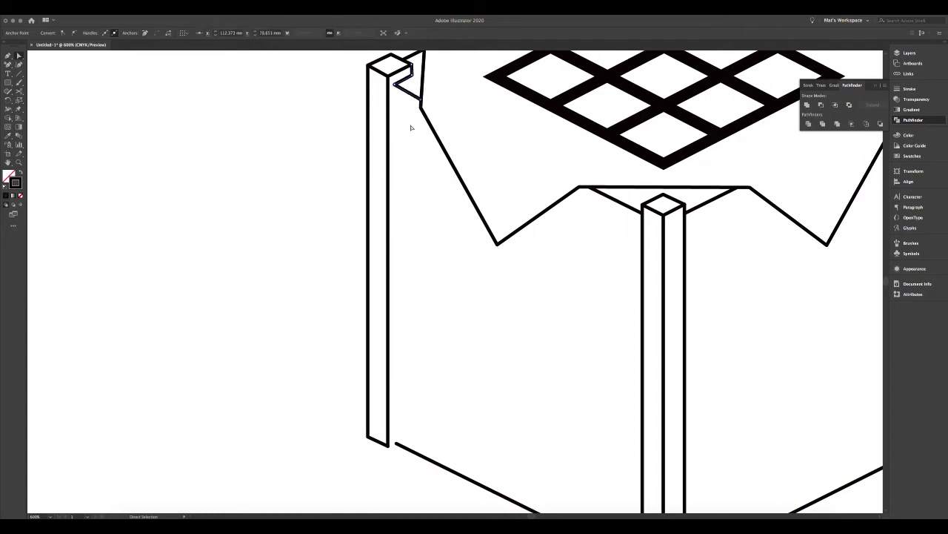
click(397, 444)
scroll(428, 445, left, 3)
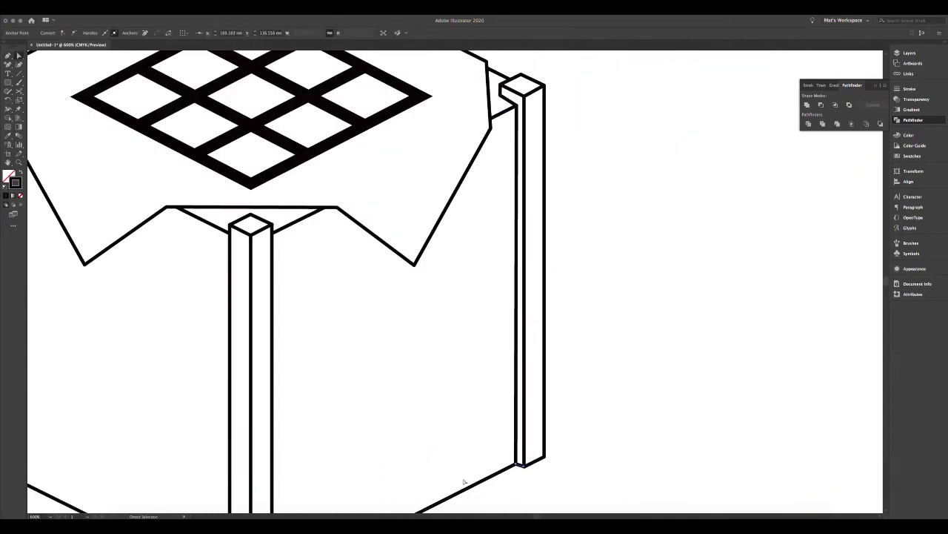
key(ctrl+minus)
key(ctrl+minus)
scroll(313, 338, right, 3)
scroll(394, 364, right, 1)
Copy the right corner post onto the right face and reflect a copy onto the left face
click(386, 159)
key(ctrl+c)
key(ctrl+v)
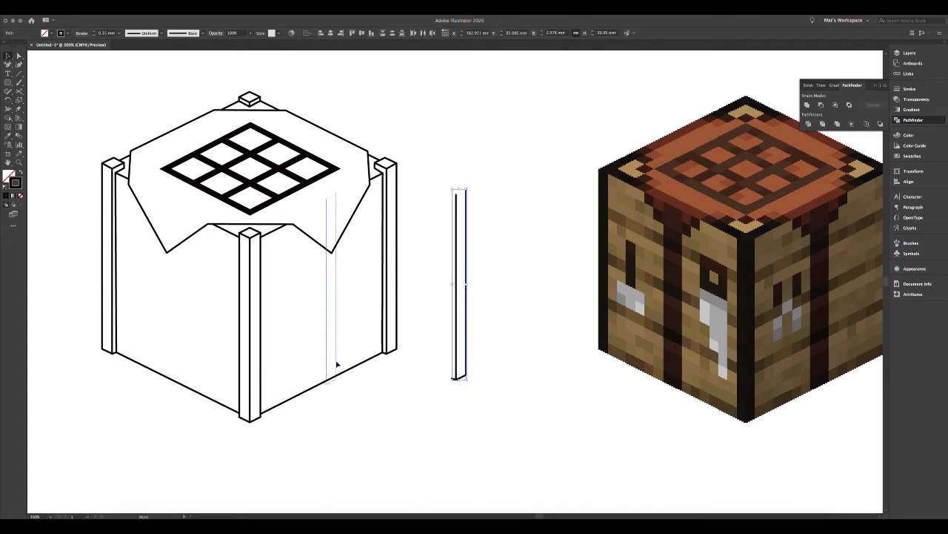
drag(337, 364, 337, 364)
right_click(200, 344)
click(281, 466)
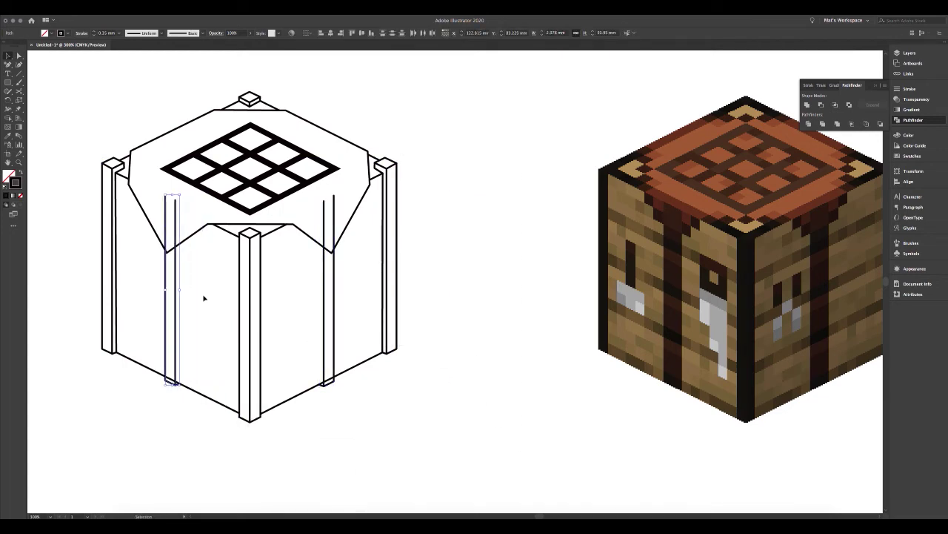
Extend both new post strips up to the tabletop edge with Direct Selection
key(ctrl+shift+a)
key(ctrl+plus)
scroll(519, 297, up, 5)
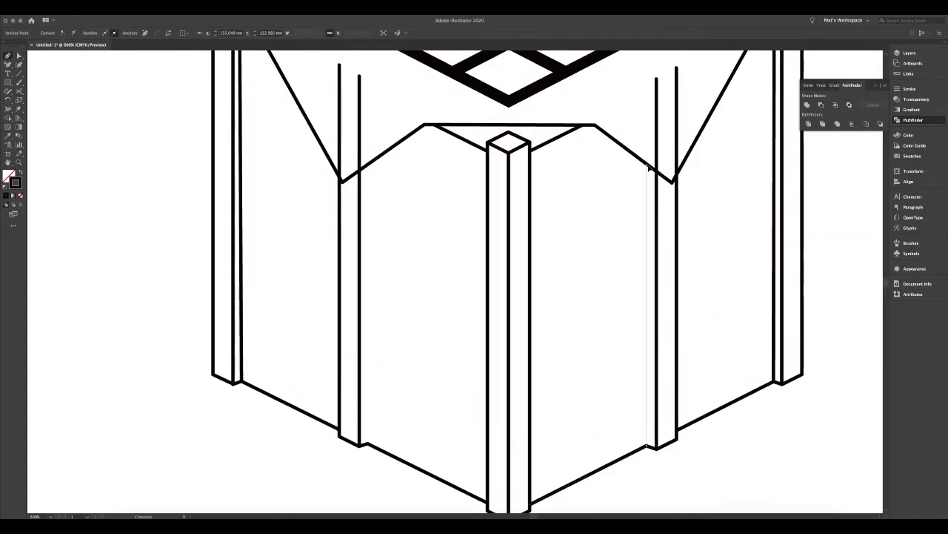
drag(331, 125, 361, 178)
drag(658, 177, 682, 185)
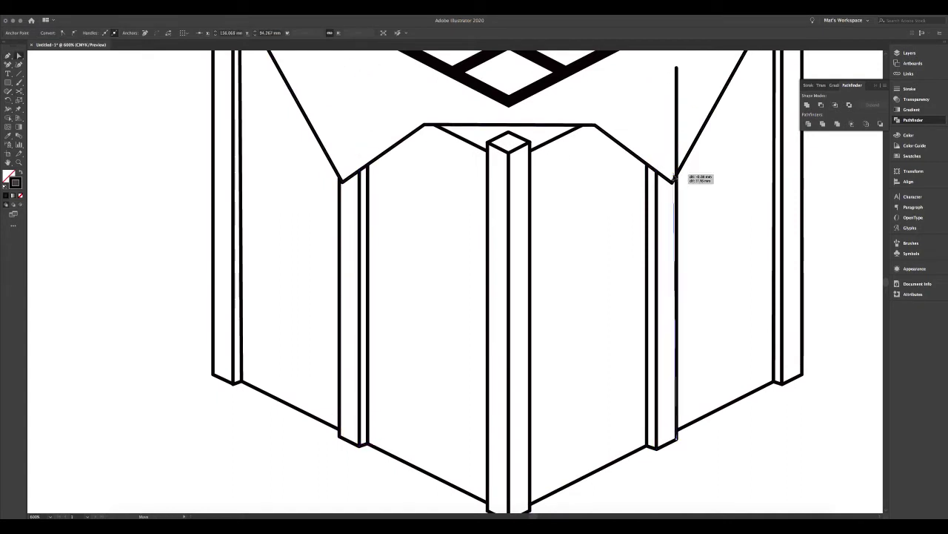
key(ctrl+minus)
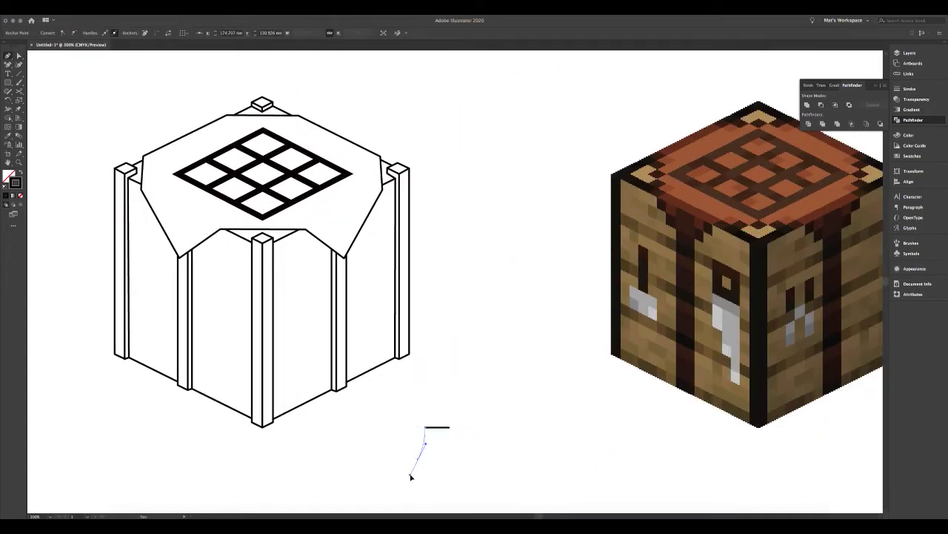
key(ctrl+plus)
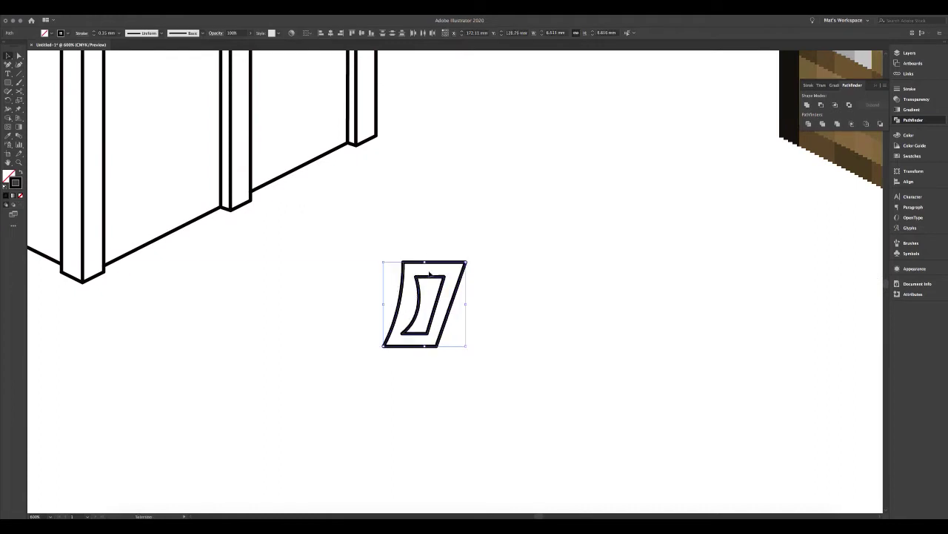
Draw the saw outline with the Pen tool
key(p)
click(342, 282)
click(558, 281)
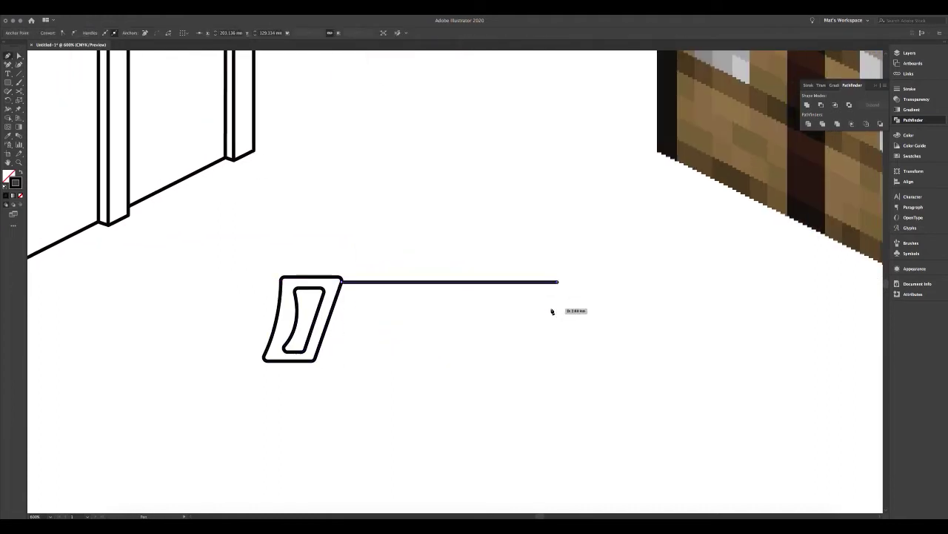
click(318, 358)
scroll(318, 358, down, 3)
Draw the hammer as a thin handle rectangle with a tall head rectangle
key(m)
drag(258, 332, 417, 349)
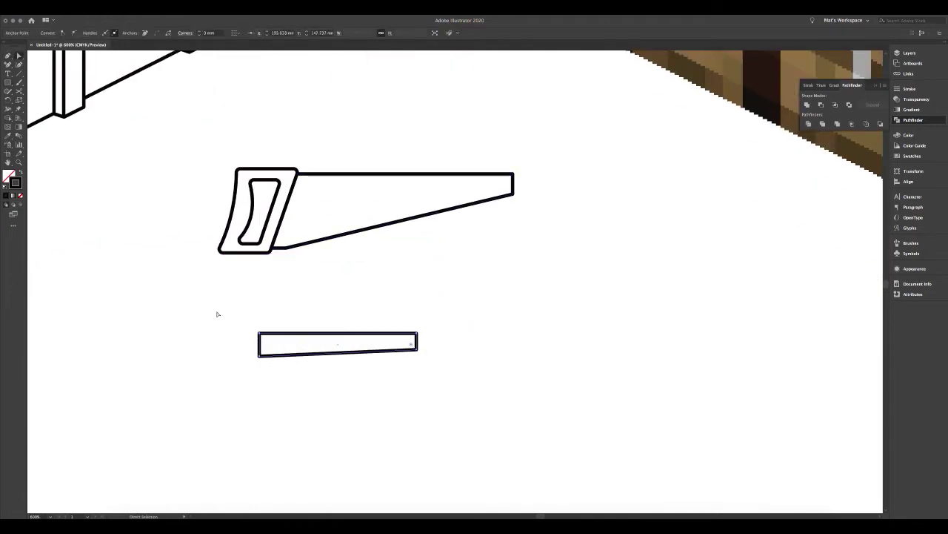
mouse_move(424, 310)
mouse_down()
mouse_move(458, 375)
mouse_move(435, 355)
mouse_up()
key(v)
scroll(227, 320, right, 5)
Draw one plier half and reflect a copy to complete the crossed pliers
key(p)
click(347, 299)
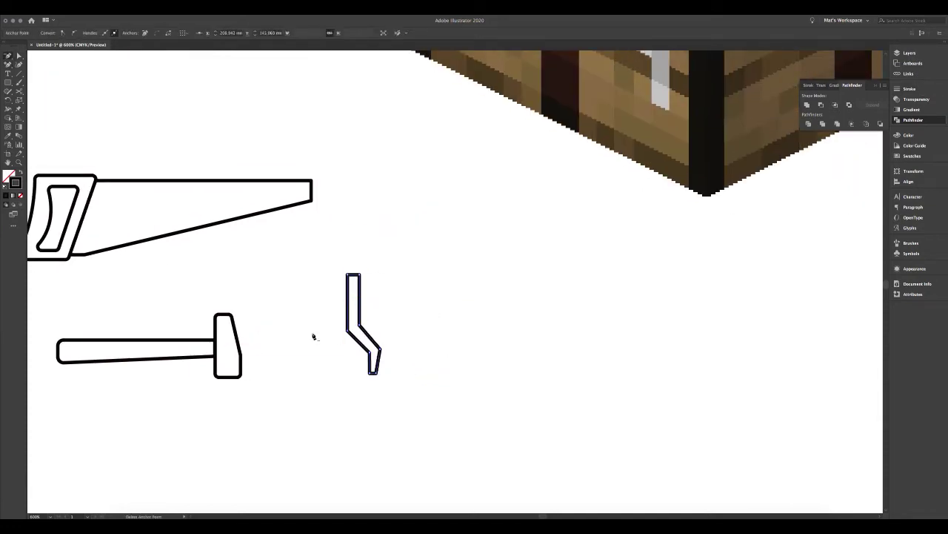
right_click(394, 348)
click(504, 489)
scroll(328, 312, up, 2)
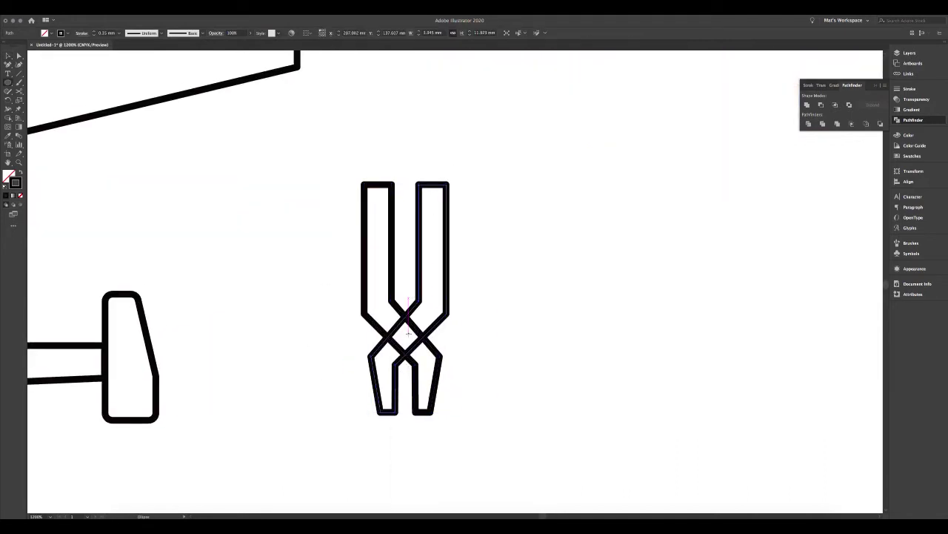
key(a)
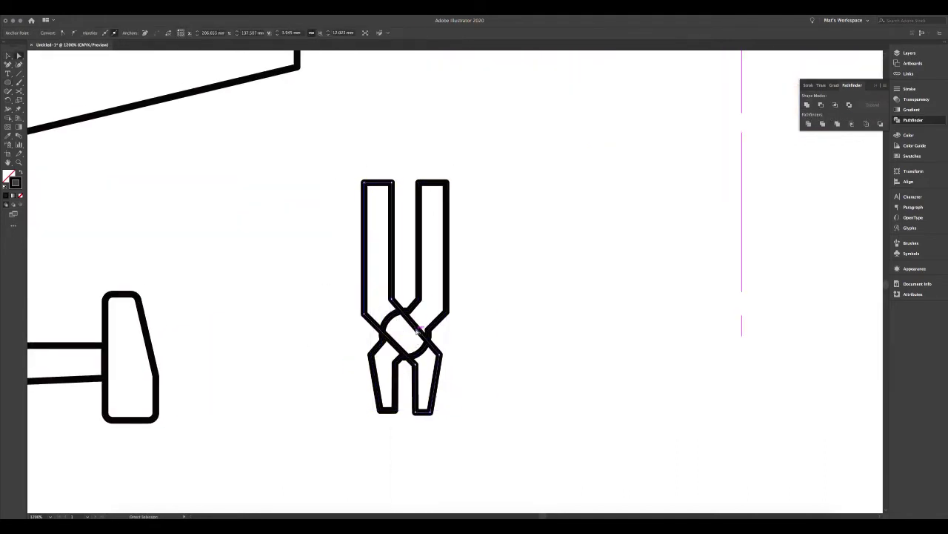
key(v)
drag(364, 272, 365, 273)
key(a)
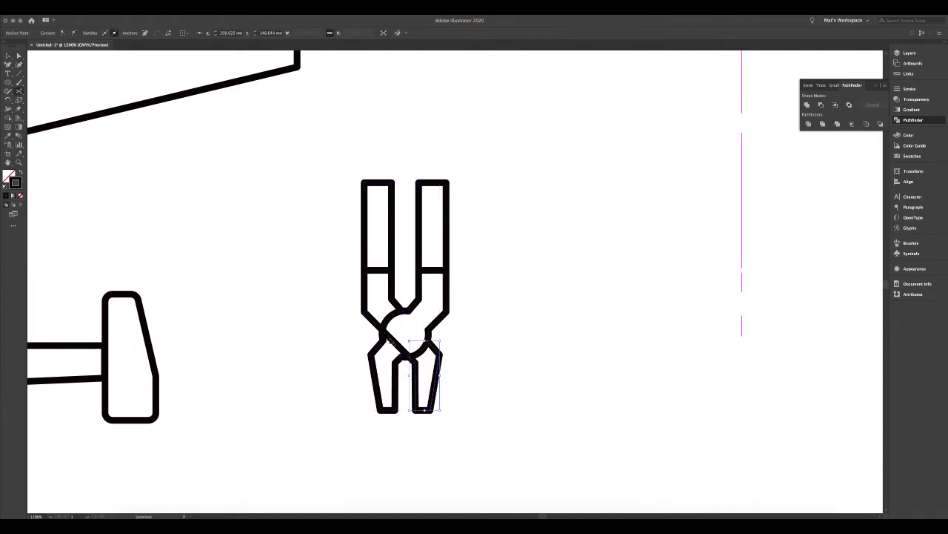
key(ctrl+0)
scroll(529, 386, up, 3)
Rotate the hammer and saw to stand upright, saw handle on top
key(v)
click(434, 395)
mouse_move(497, 387)
mouse_down()
mouse_move(447, 378)
mouse_move(309, 388)
mouse_up()
click(460, 326)
mouse_move(522, 318)
mouse_down()
mouse_move(467, 415)
mouse_move(250, 203)
mouse_up()
shift+click(365, 404)
scroll(365, 404, left, 2)
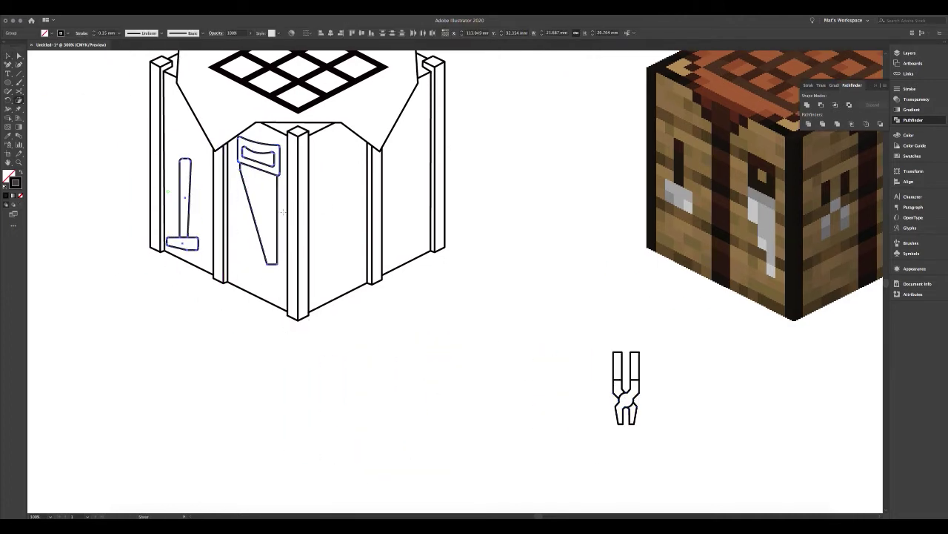
Skew the hammer and saw onto the left face and move the pliers onto the right face
mouse_move(291, 313)
mouse_down()
mouse_move(282, 227)
mouse_move(267, 231)
mouse_up()
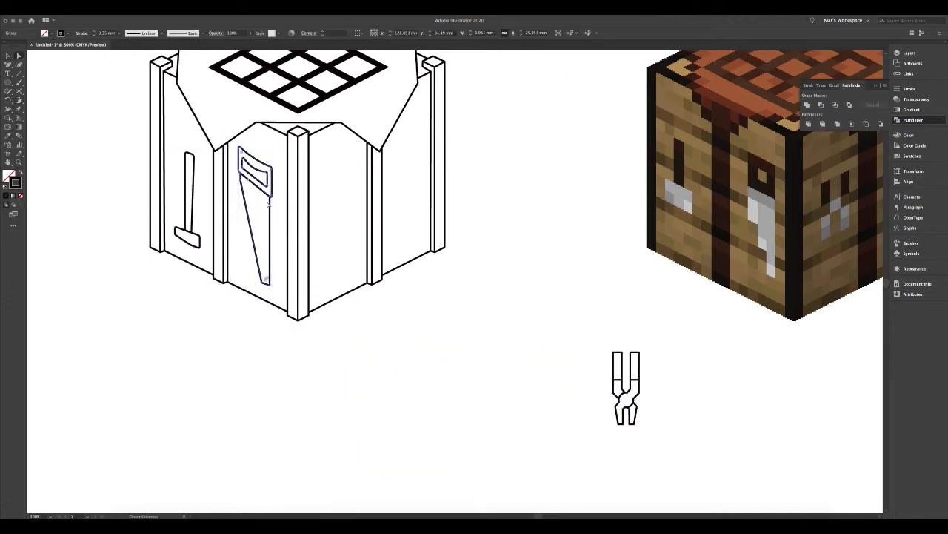
key(v)
click(627, 378)
drag(626, 378, 365, 200)
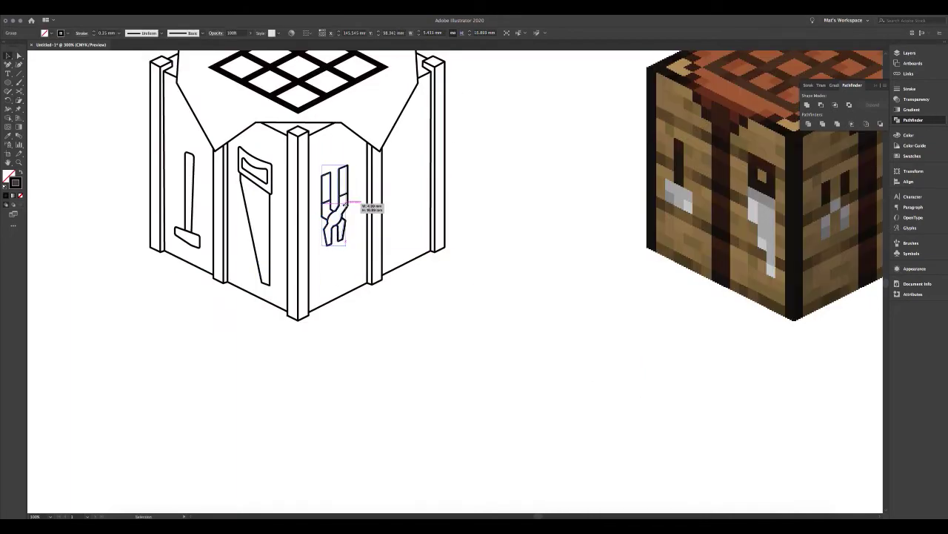
Offset a copy of the pliers outline to give it thickness
key(a)
key(ctrl+equal)
drag(419, 269, 427, 280)
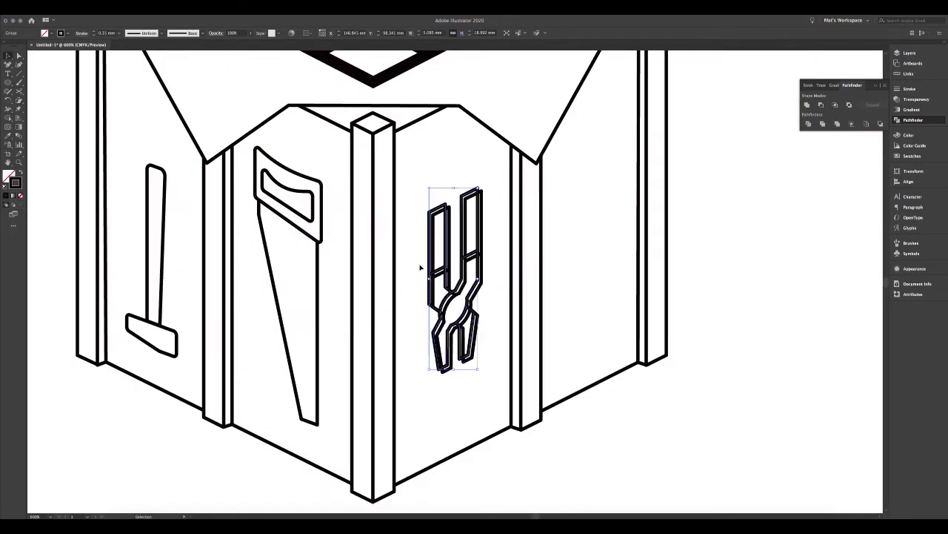
key(ctrl+equal)
Reshape the pliers' anchors to build their raised side edge
drag(514, 296, 482, 327)
drag(509, 437, 504, 445)
drag(495, 396, 486, 391)
click(433, 277)
drag(433, 276, 474, 315)
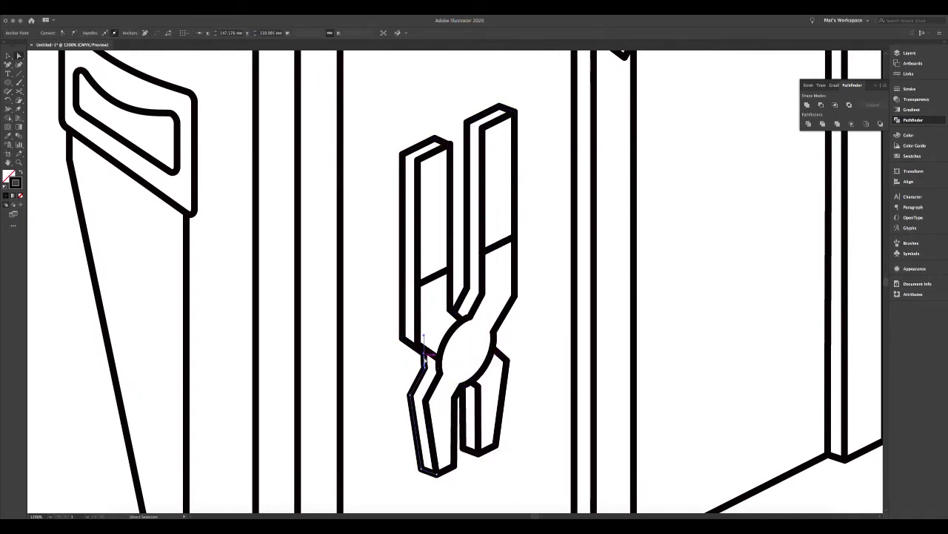
key(ctrl+minus)
Offset a copy of the saw and trim its outline into a thick edge
click(245, 178)
drag(279, 134, 286, 127)
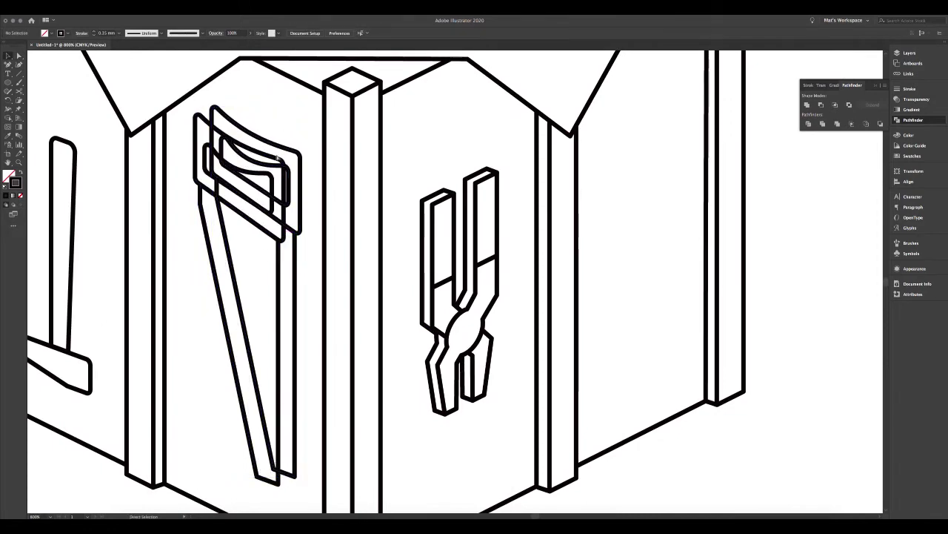
key(ctrl+equal)
drag(195, 244, 403, 363)
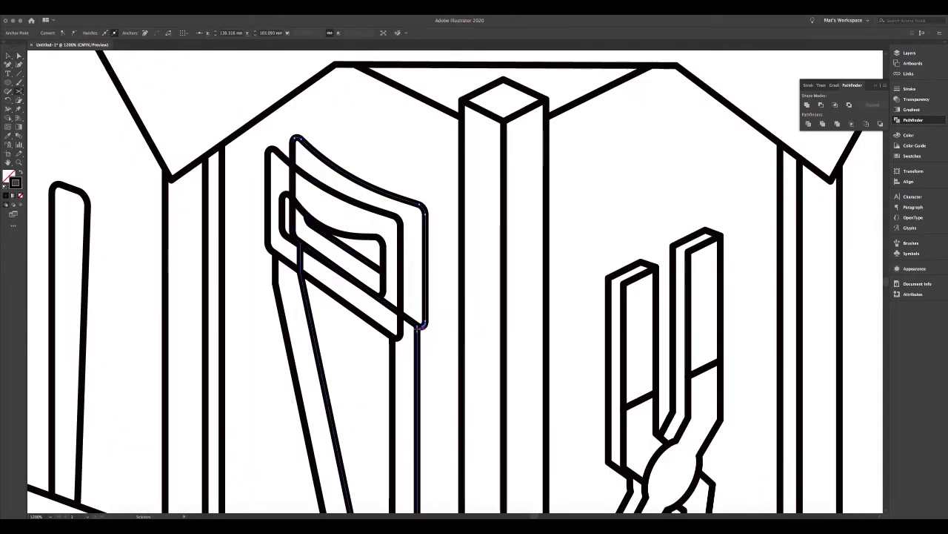
click(421, 339)
scroll(333, 319, down, 5)
scroll(371, 195, up, 3)
scroll(381, 318, down, 4)
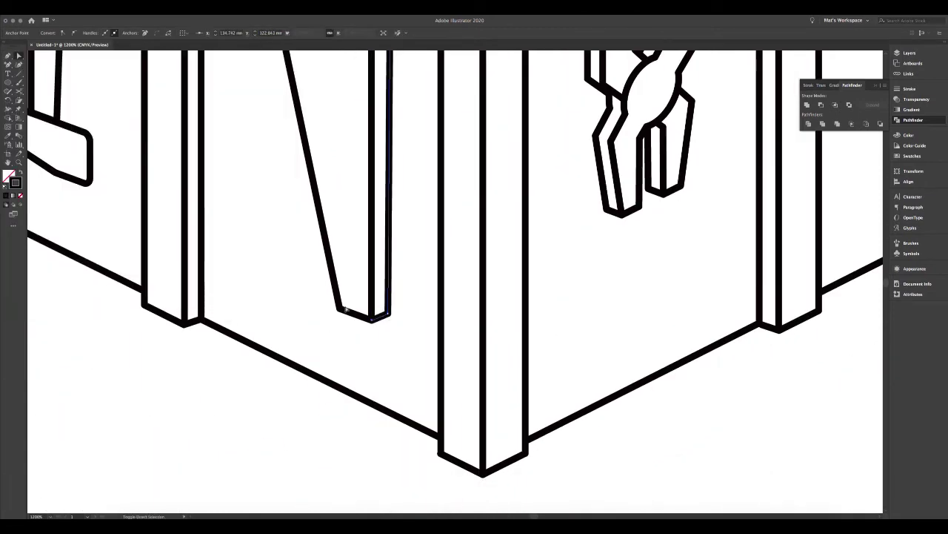
key(ctrl+minus)
click(356, 250)
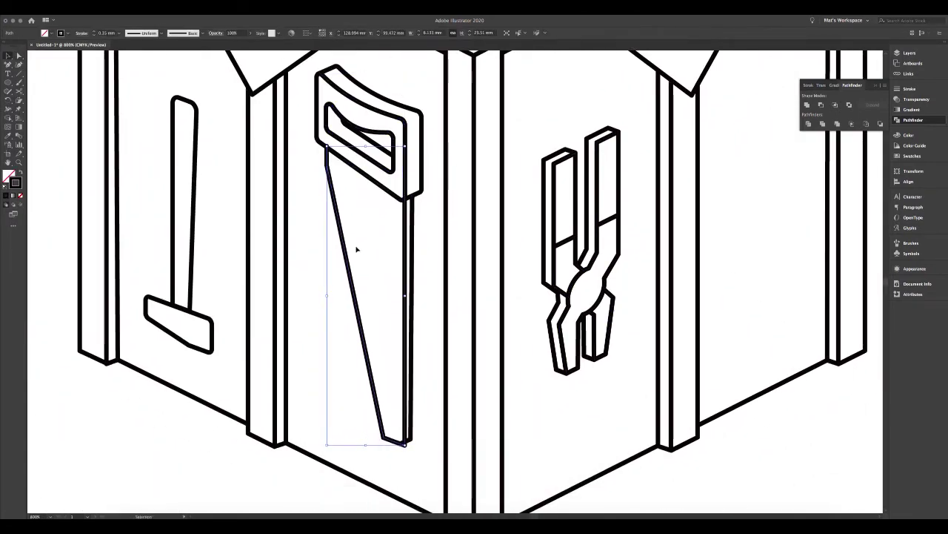
key(a)
click(415, 438)
Offset a copy of the hammer and delete its extra parts for thickness
key(v)
click(186, 314)
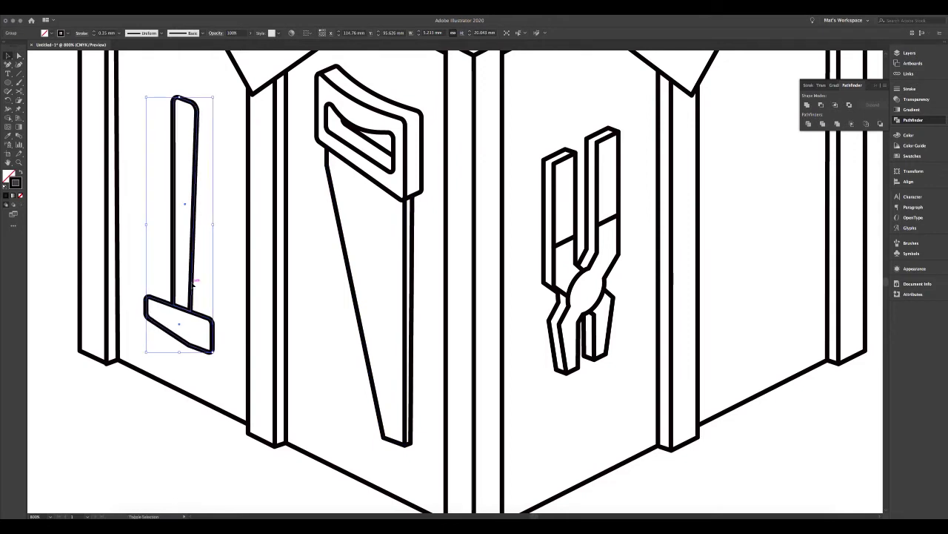
drag(186, 314, 204, 312)
key(ctrl+plus)
key(Delete)
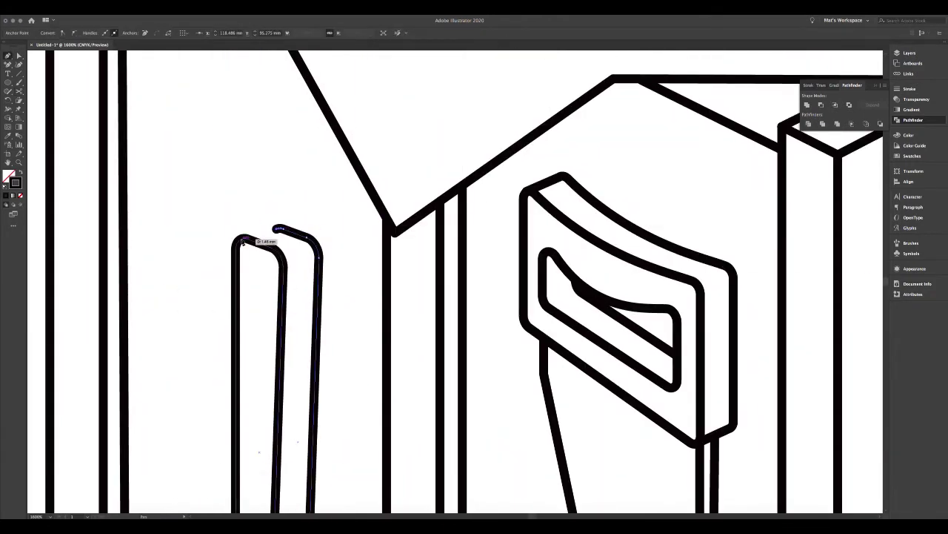
key(ctrl+minus)
key(ctrl+minus)
key(ctrl+minus)
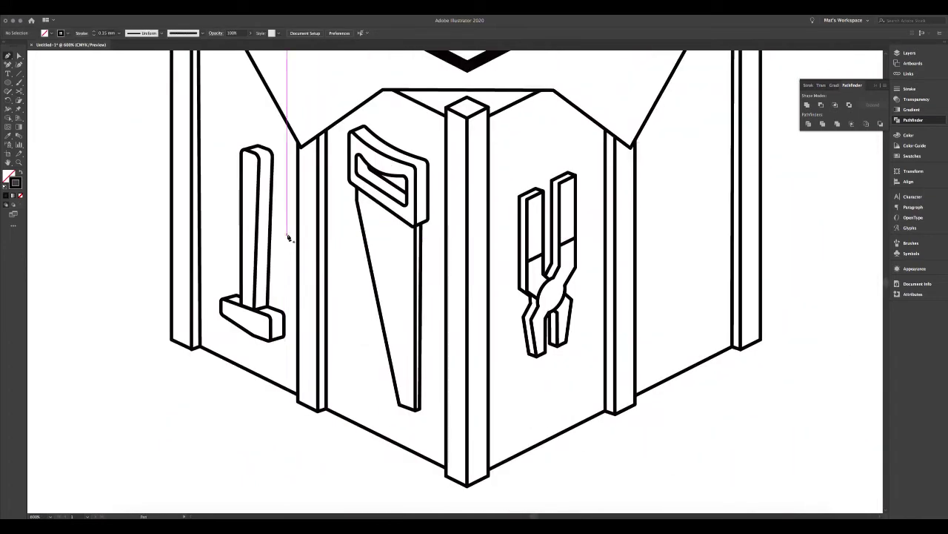
key(ctrl+minus)
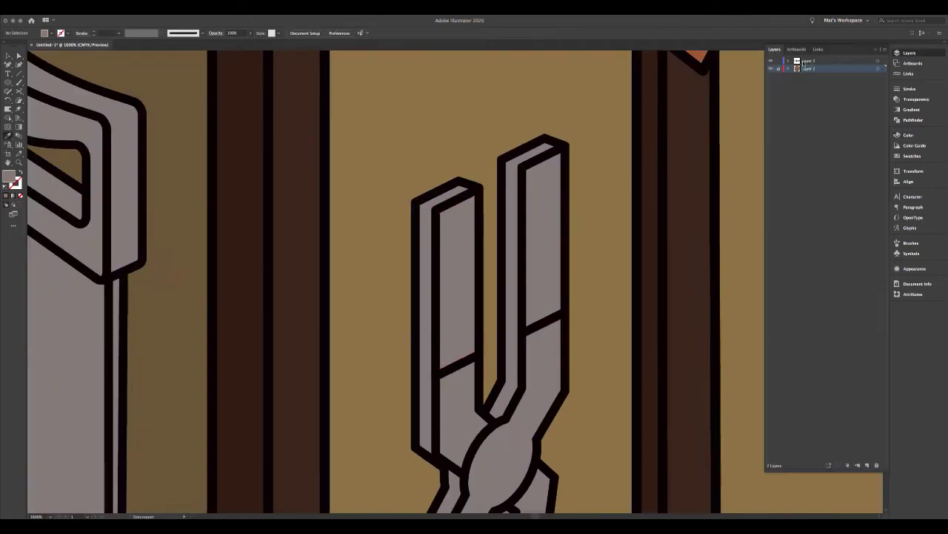
Draw a short line on the table and group the hammer, saw and pliers
click(479, 354)
click(436, 376)
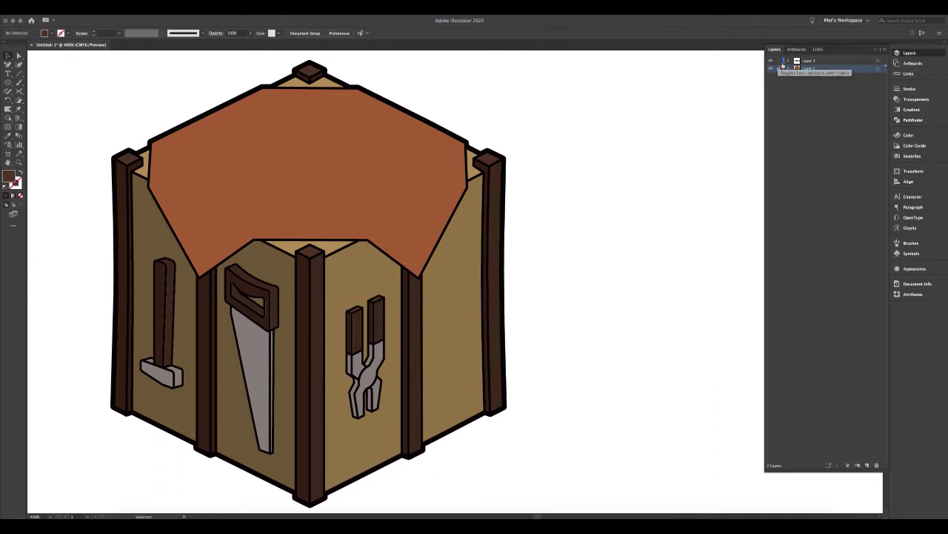
drag(389, 252, 138, 454)
key(ctrl+g)
click(909, 53)
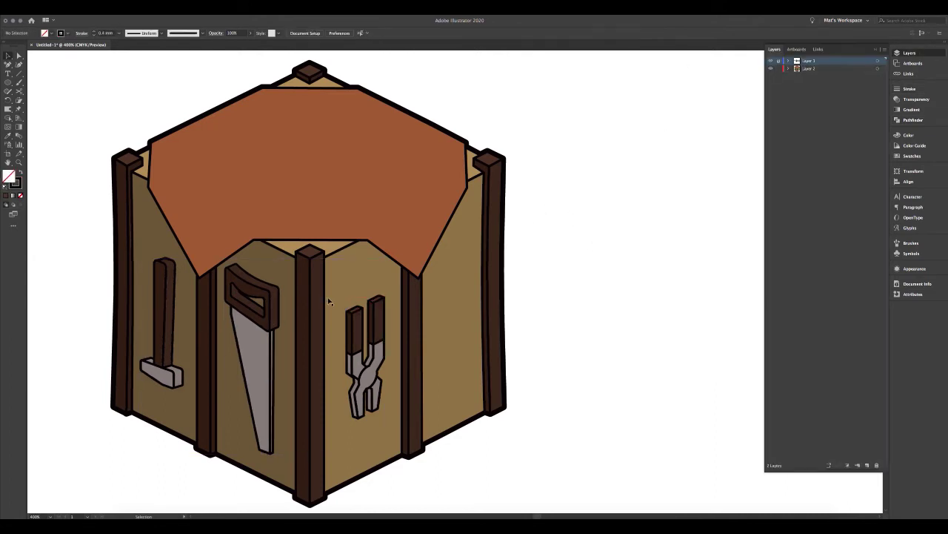
Move the nine-square grid onto the crate top
key(ctrl+minus)
click(137, 208)
drag(137, 209, 411, 206)
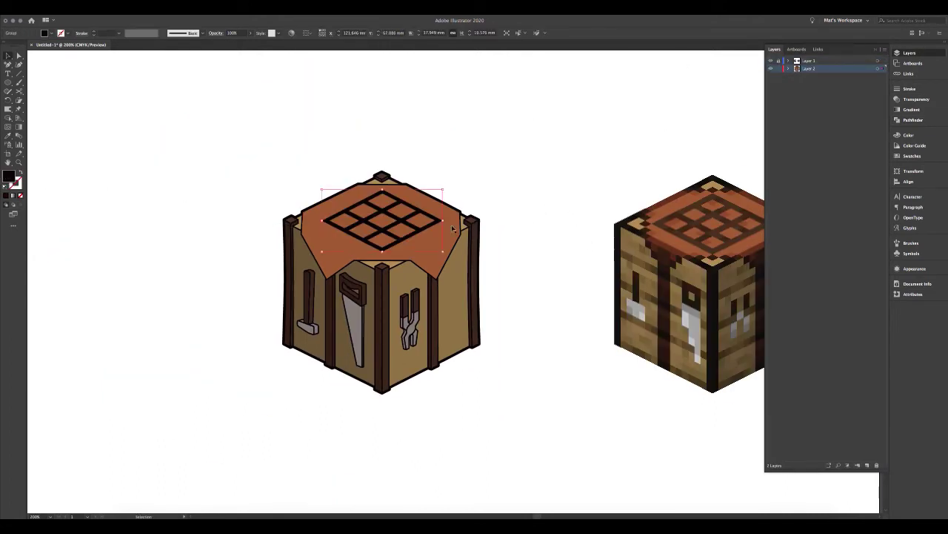
Recolour the grid with the roof brown via Eyedropper, trying and cancelling Saturate
key(i)
click(312, 220)
key(ctrl+plus)
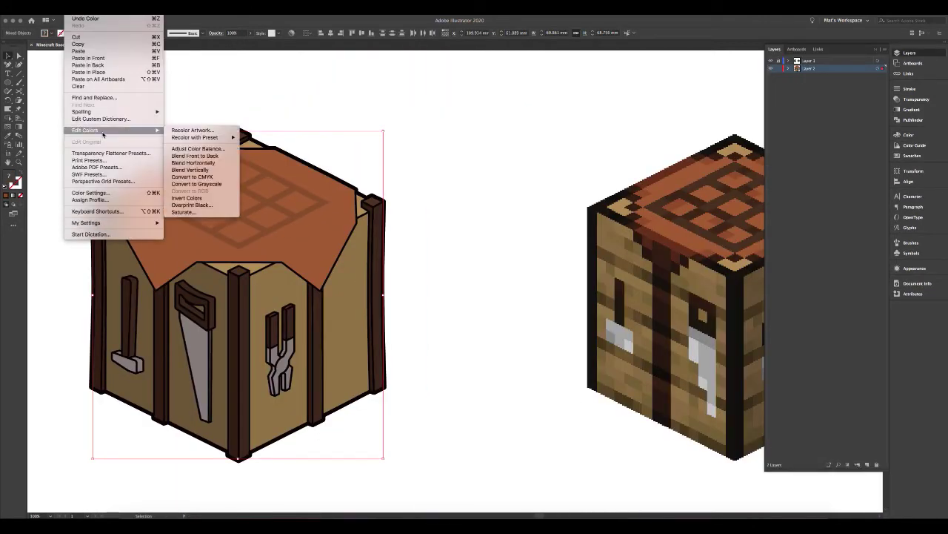
click(184, 212)
click(520, 232)
Draw a dark shape under the roof's front edge
key(ctrl+equal)
key(a)
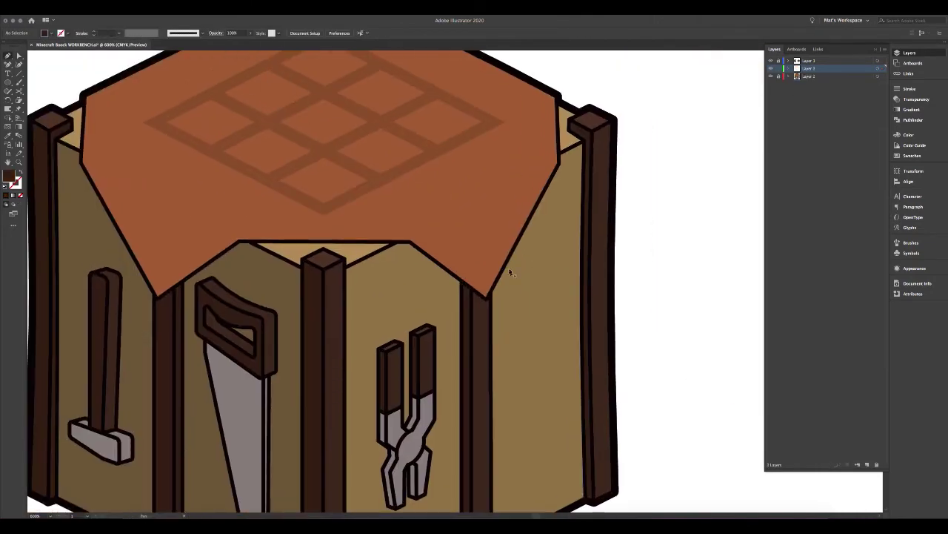
click(486, 295)
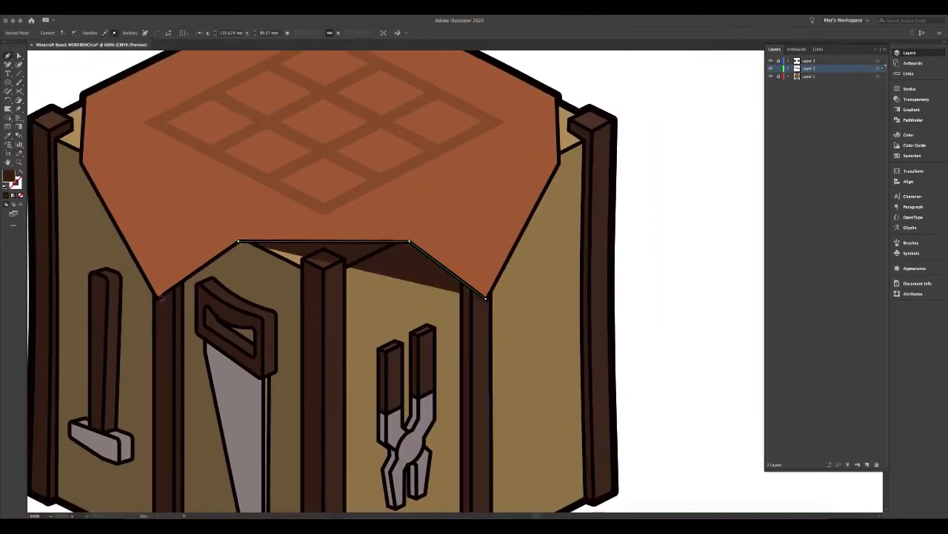
Draw a dark shadow shape along the pliers' left side
key(F6)
key(ctrl+equal)
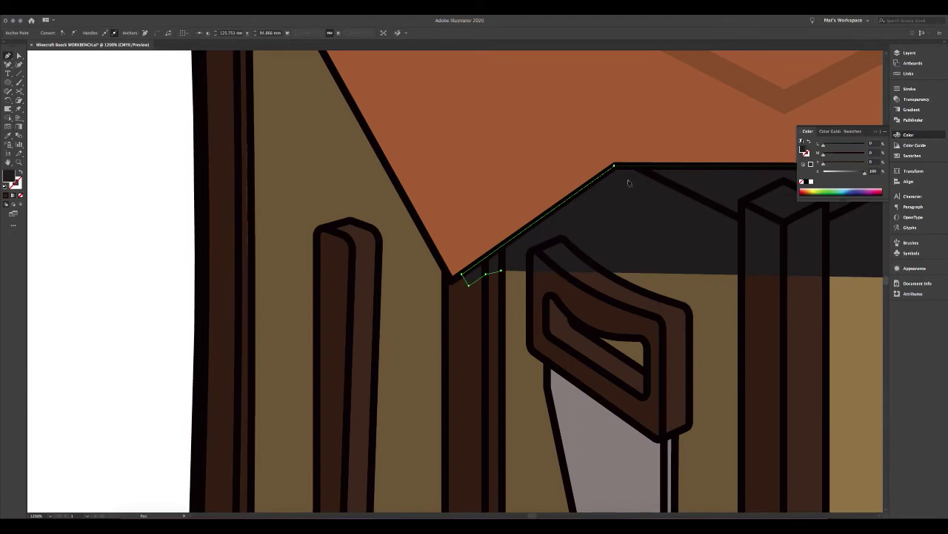
scroll(630, 181, right, 8)
scroll(630, 181, up, 2)
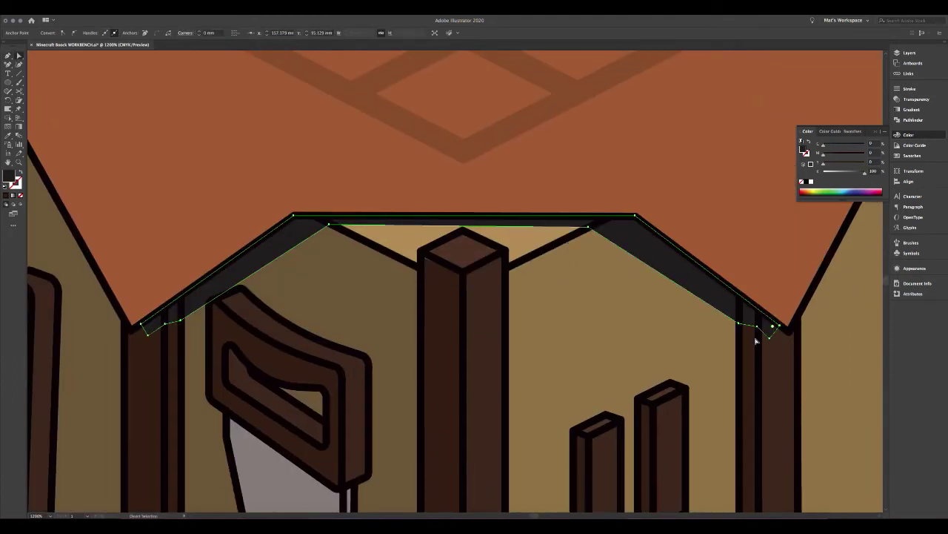
scroll(506, 354, down, 3)
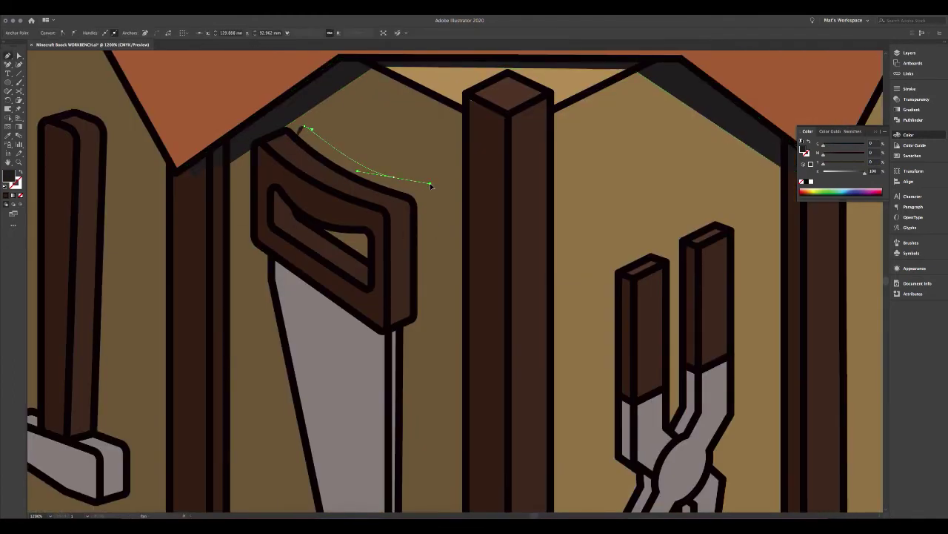
scroll(418, 425, down, 5)
scroll(418, 426, up, 5)
scroll(606, 117, right, 3)
click(605, 117)
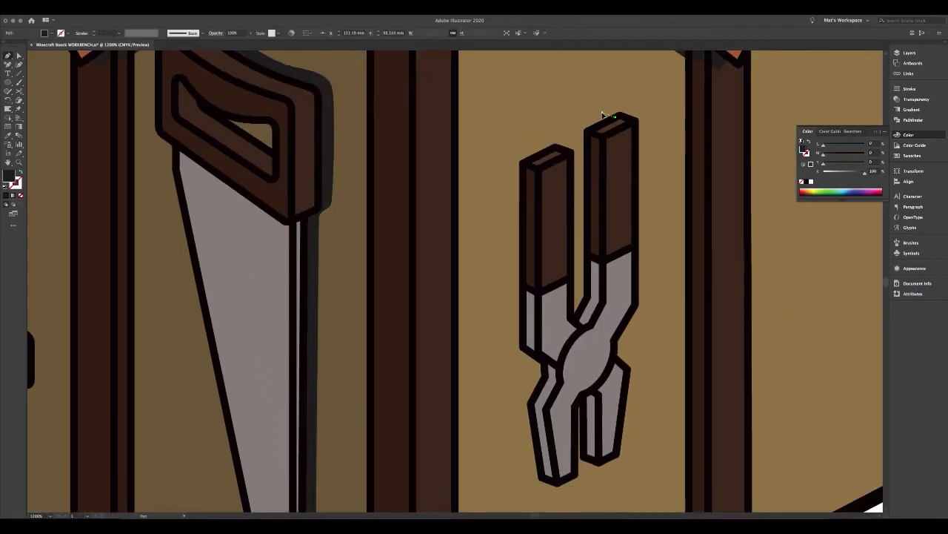
drag(540, 145, 575, 161)
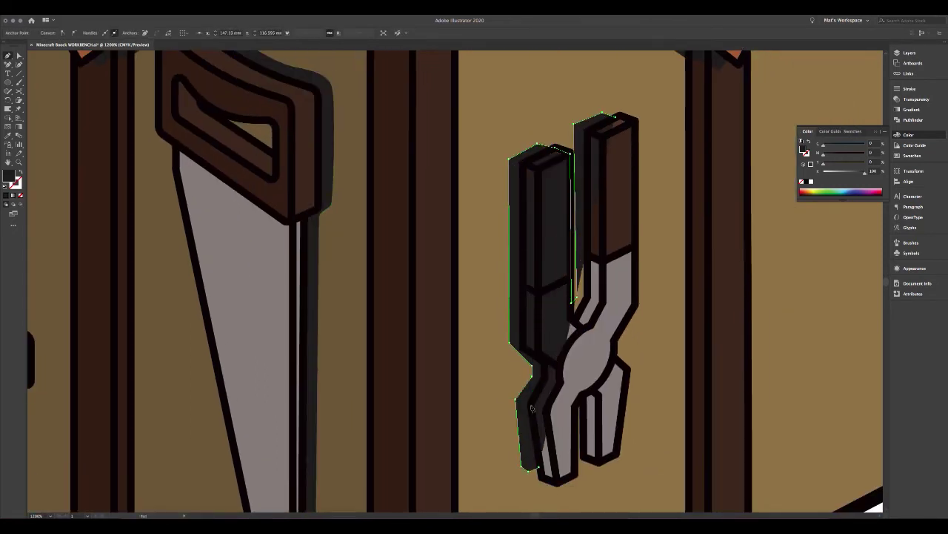
Set the shadow shapes' Transparency blend mode to Multiply
scroll(489, 445, left, 6)
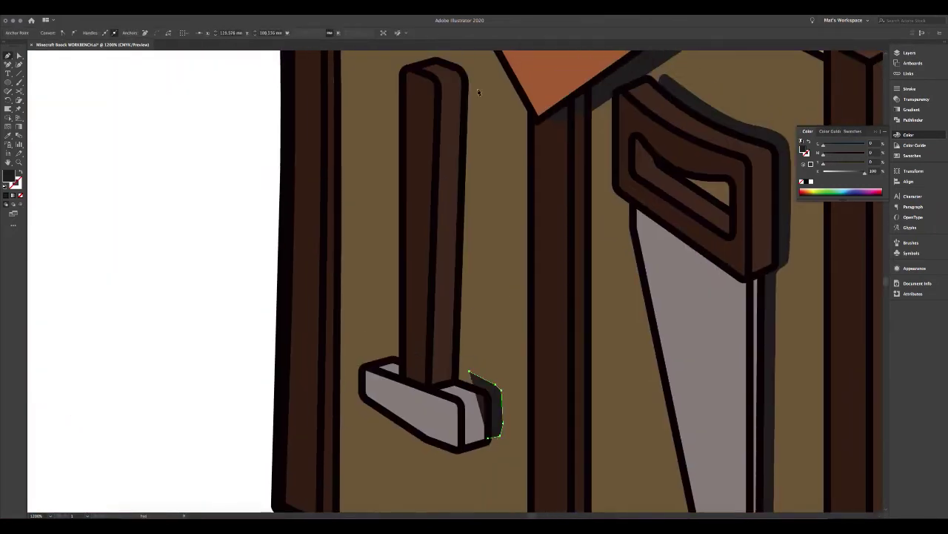
scroll(478, 222, down, 3)
click(916, 99)
click(819, 96)
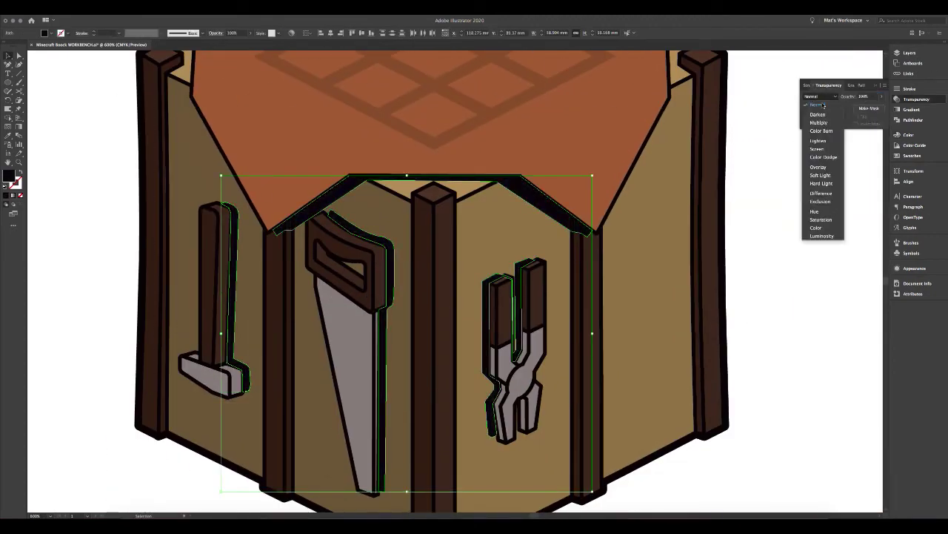
click(819, 122)
scroll(726, 218, down, 3)
scroll(288, 278, up, 3)
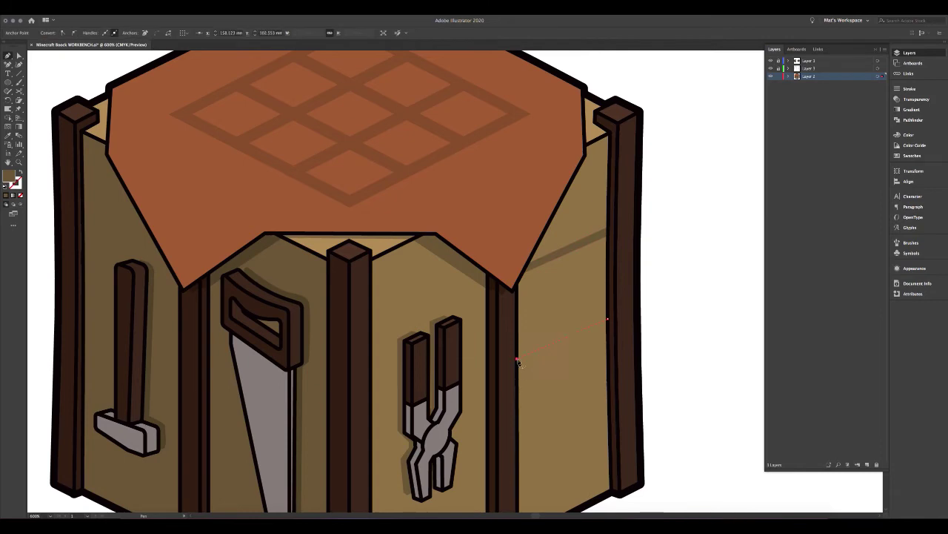
Finish the plank stripe shape and copy the stripes onto the middle face
click(518, 444)
scroll(507, 362, down, 3)
drag(540, 161, 384, 239)
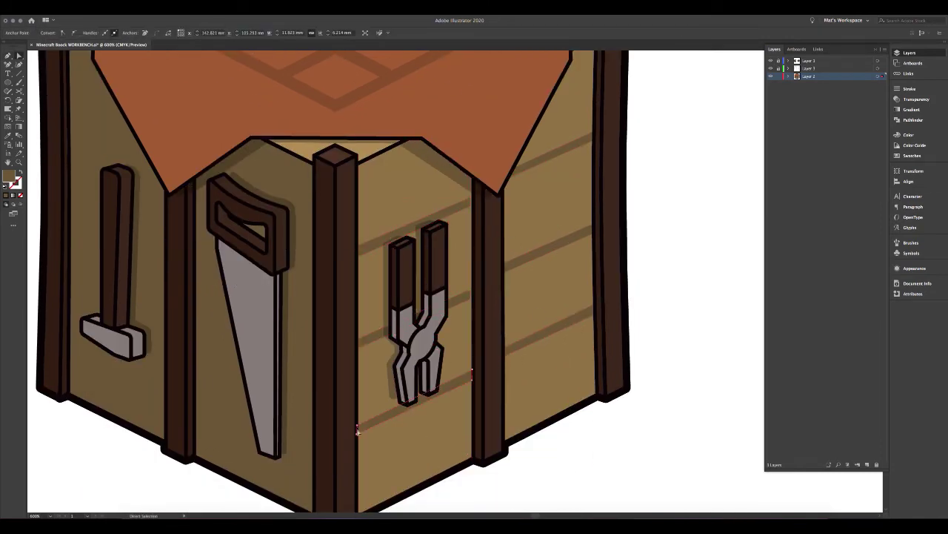
scroll(502, 280, down, 3)
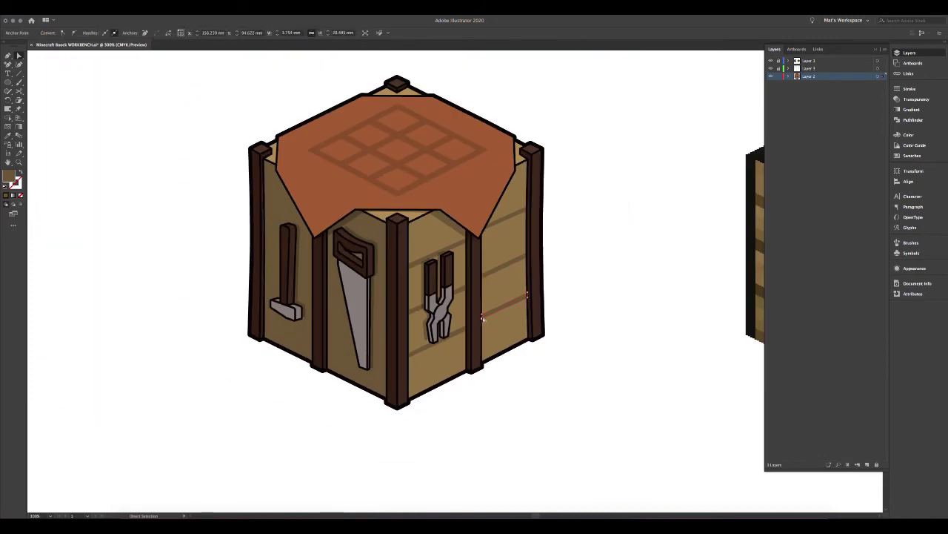
scroll(474, 267, up, 1)
scroll(451, 251, up, 2)
scroll(398, 472, left, 2)
scroll(358, 404, down, 1)
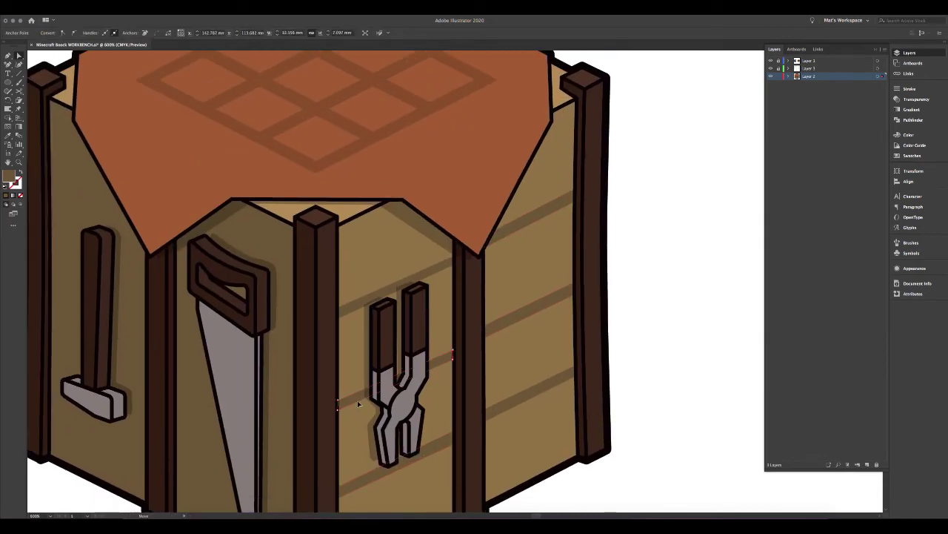
Darken the plank stripes, copy them onto the left face and arrange them behind the tools
alt+click(444, 264)
click(909, 135)
mouse_move(849, 173)
mouse_down()
mouse_move(839, 175)
mouse_move(850, 175)
mouse_up()
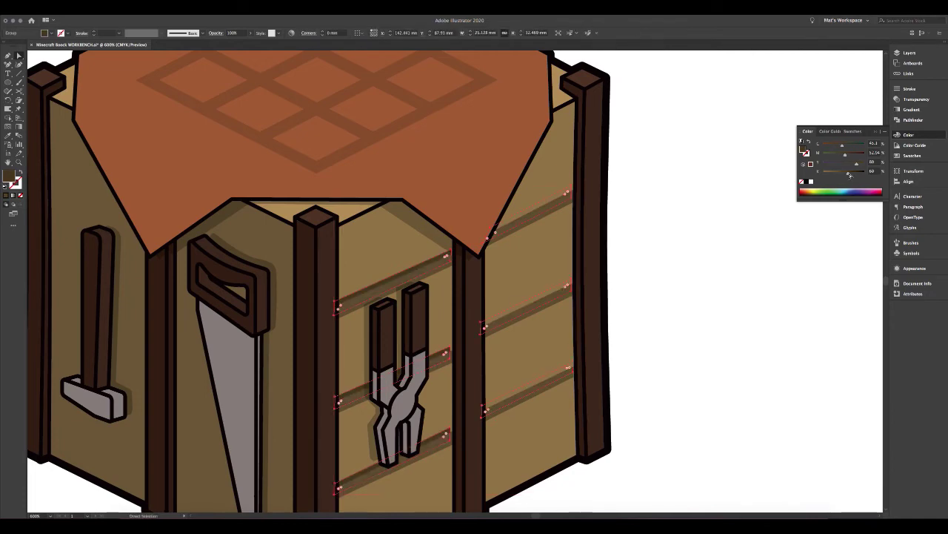
drag(445, 257, 771, 259)
right_click(209, 297)
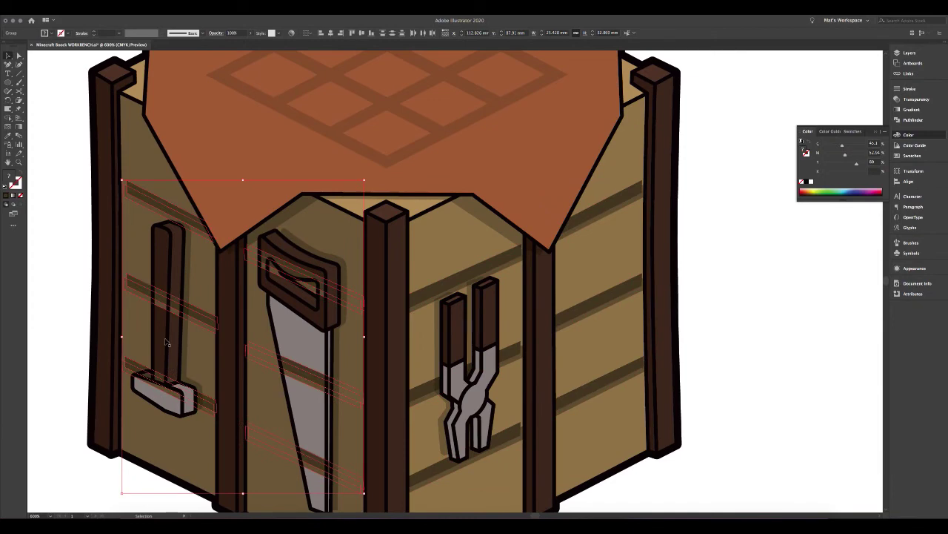
drag(120, 337, 123, 337)
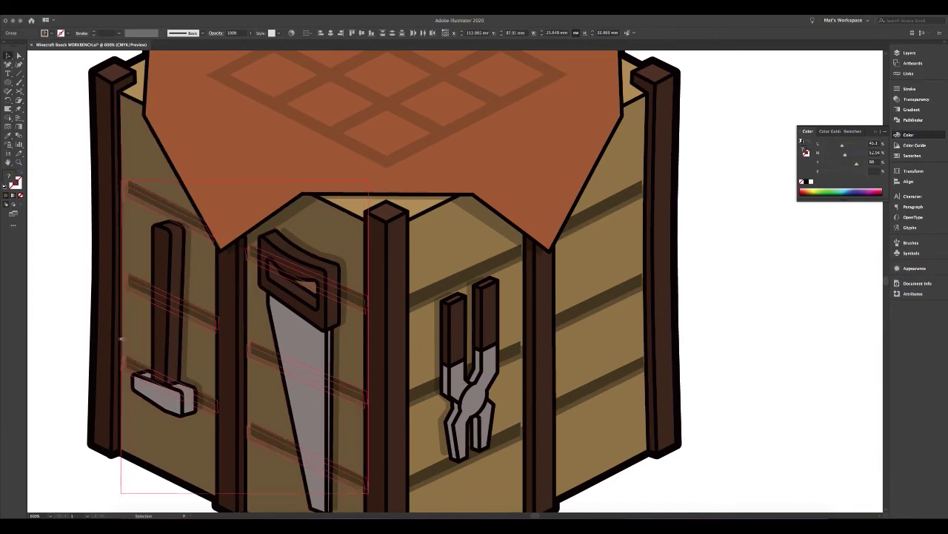
scroll(591, 286, down, 5)
scroll(591, 287, down, 3)
scroll(333, 281, up, 5)
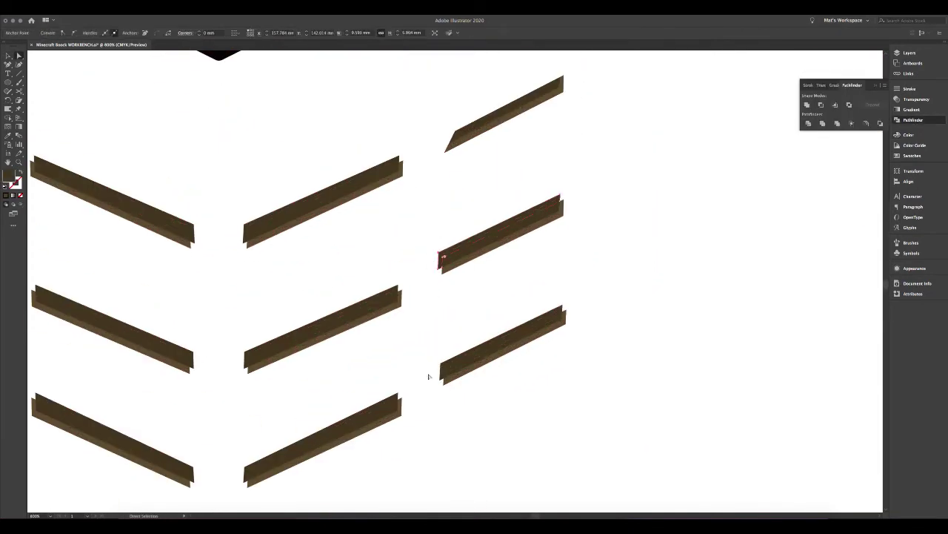
Adjust a strip's end point and select the stripe group on the crate
scroll(194, 231, left, 3)
scroll(195, 231, down, 2)
click(628, 170)
key(v)
scroll(452, 232, down, 3)
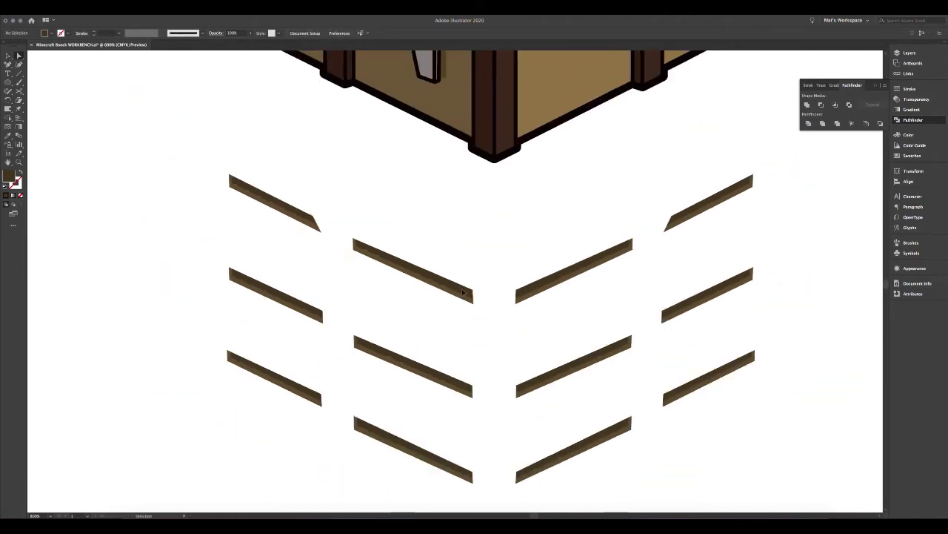
drag(453, 232, 509, 345)
scroll(353, 464, up, 3)
Darken the tabletop grid's colour in the Color panel
click(136, 189)
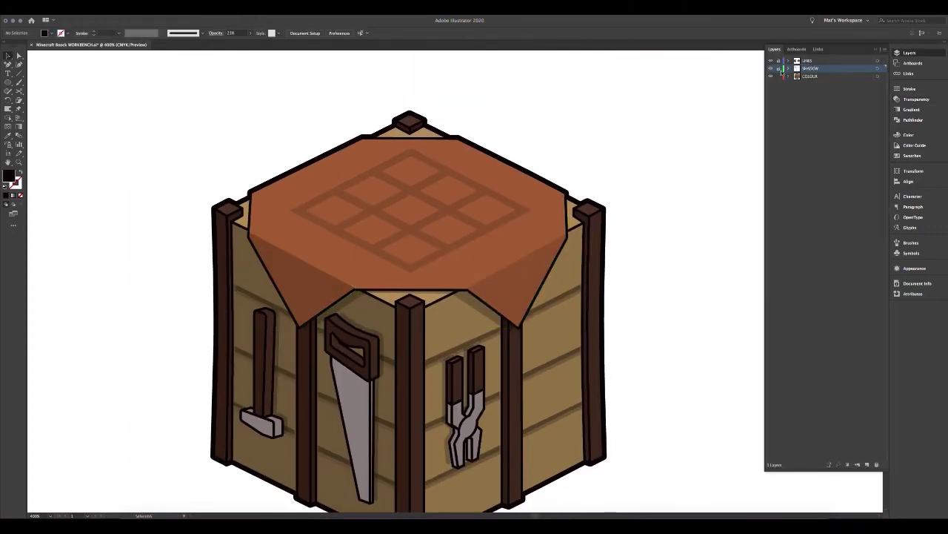
drag(832, 173, 842, 175)
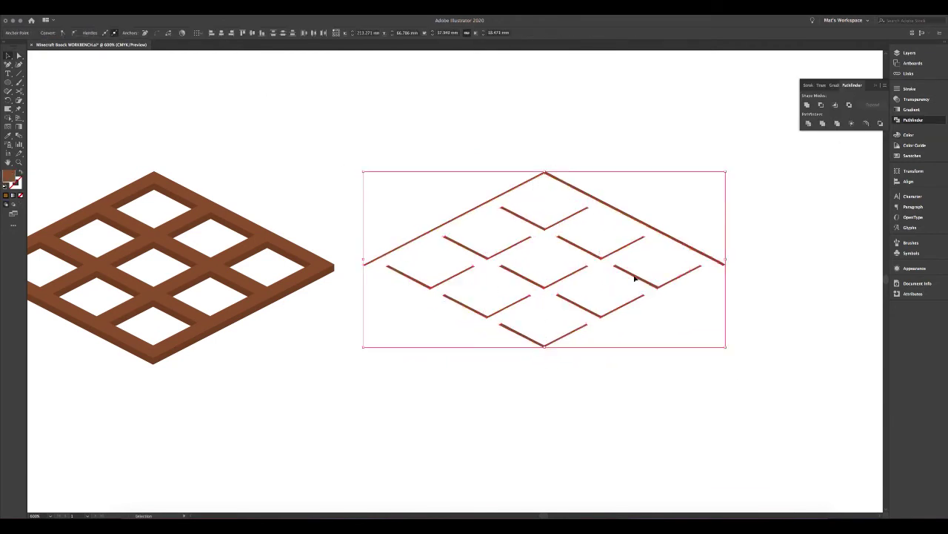
Select the grid's small edge pieces with Direct Selection so they can be shaded light and dark
click(909, 135)
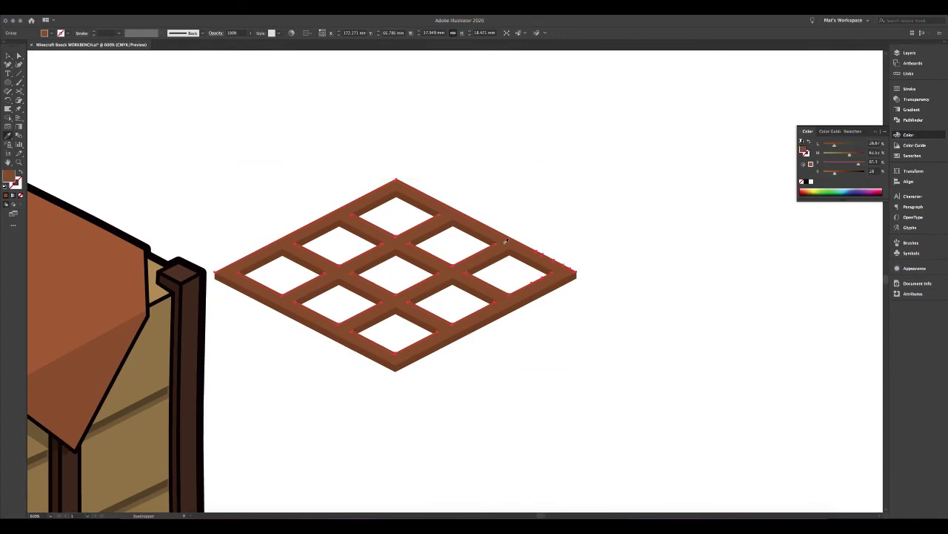
key(a)
click(327, 314)
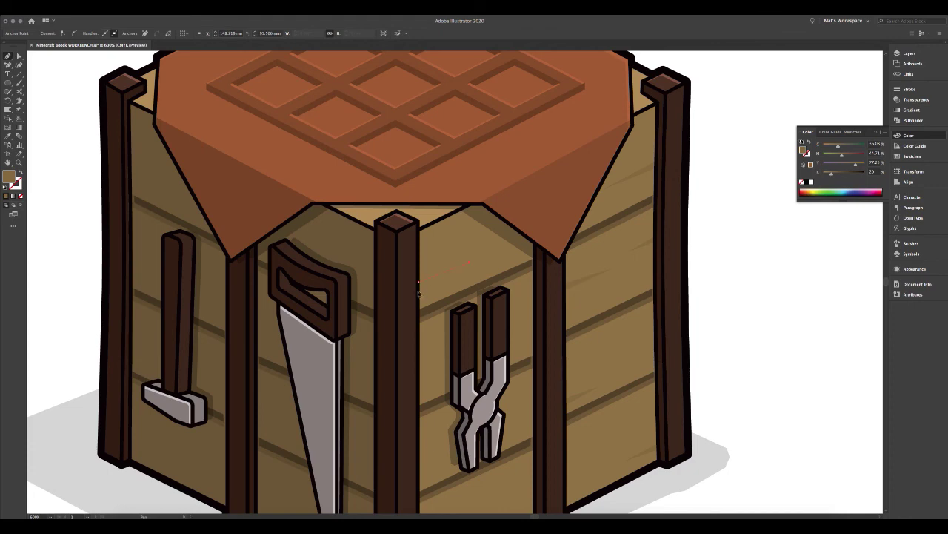
Darken the plank grain marks on the crate faces by raising K in the Color panel
scroll(417, 454, down, 4)
click(429, 415)
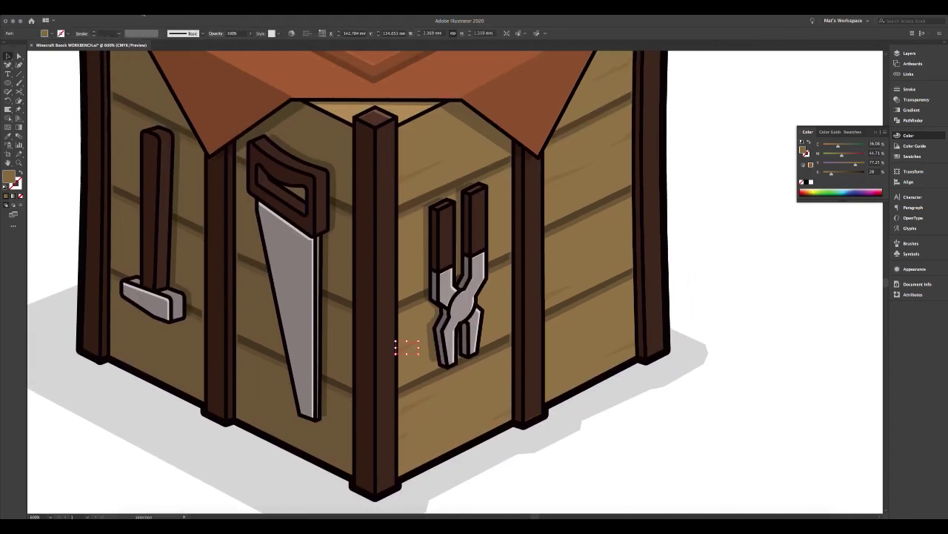
scroll(400, 348, up, 3)
click(391, 226)
click(184, 315)
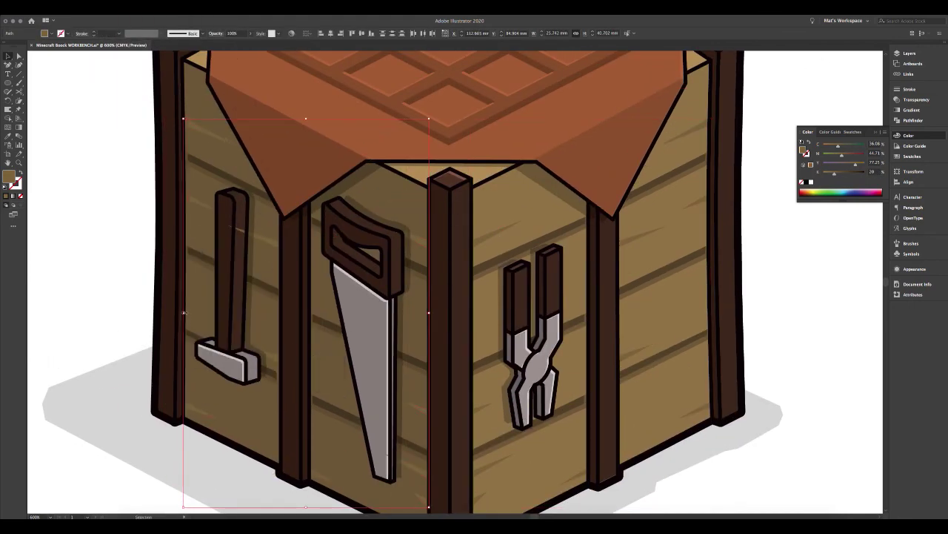
drag(836, 173, 845, 173)
key(ctrl+shift+a)
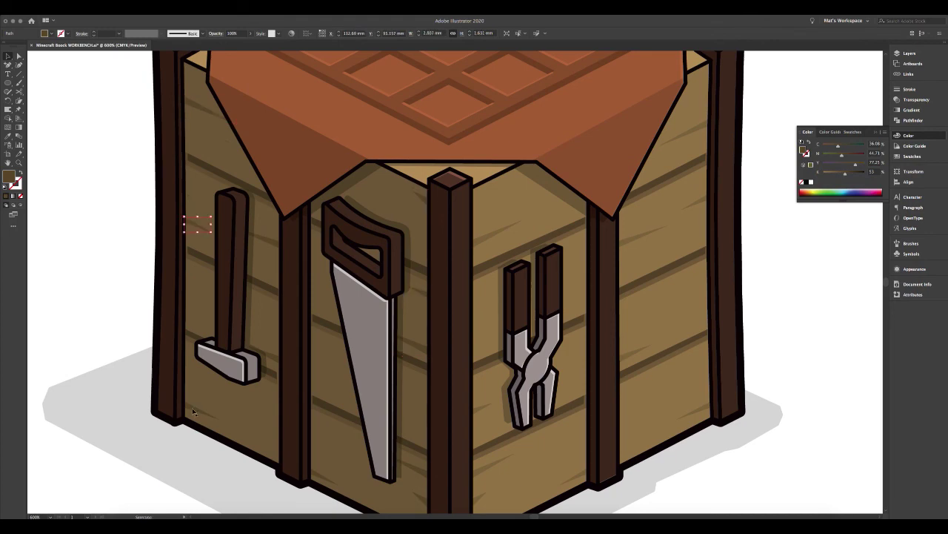
Draw a grey nail below the roof corner: a short Pen shank topped with an ellipse head
scroll(186, 175, down, 3)
scroll(169, 240, down, 3)
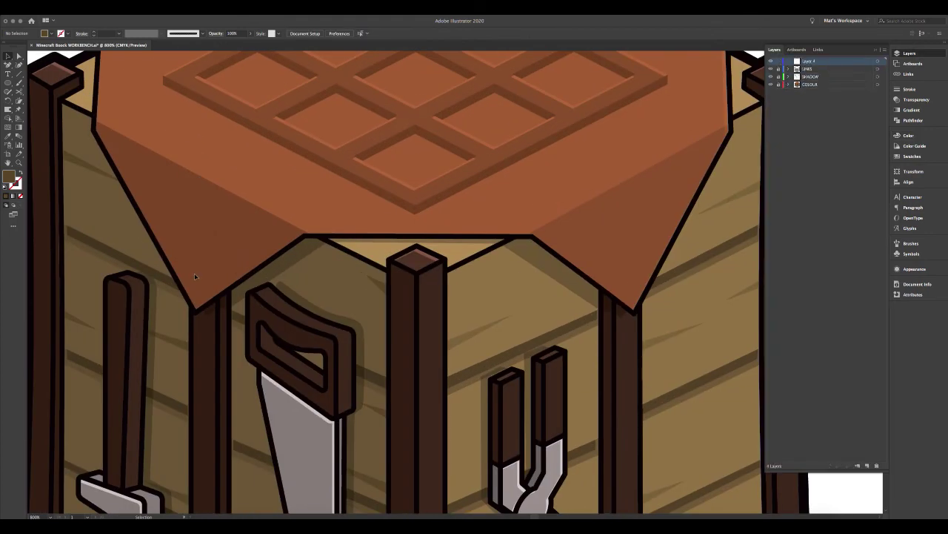
scroll(198, 275, up, 1)
key(p)
click(272, 287)
click(303, 289)
key(F6)
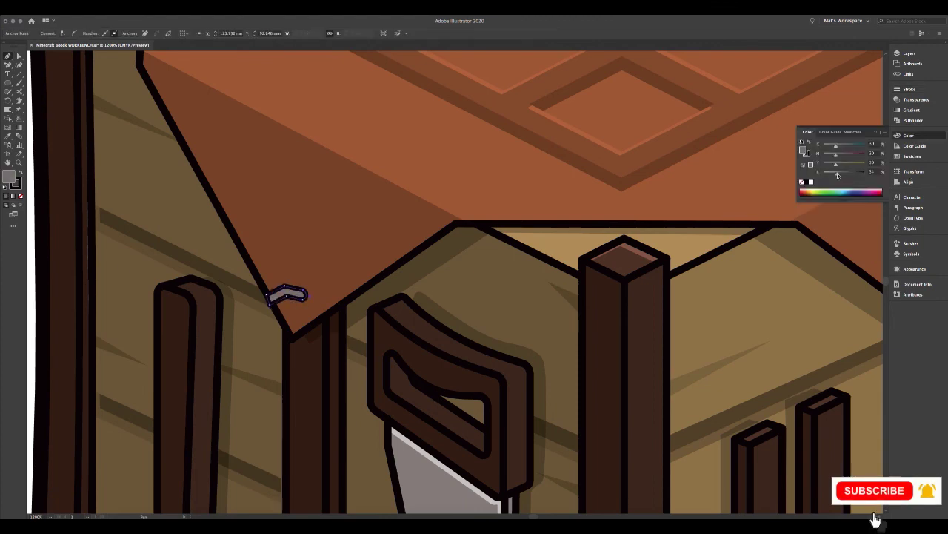
key(l)
drag(264, 225, 283, 251)
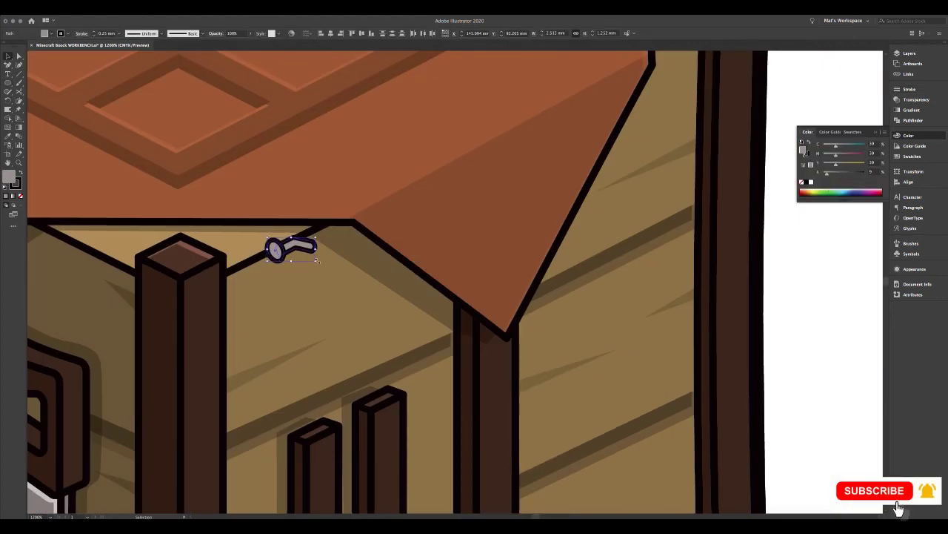